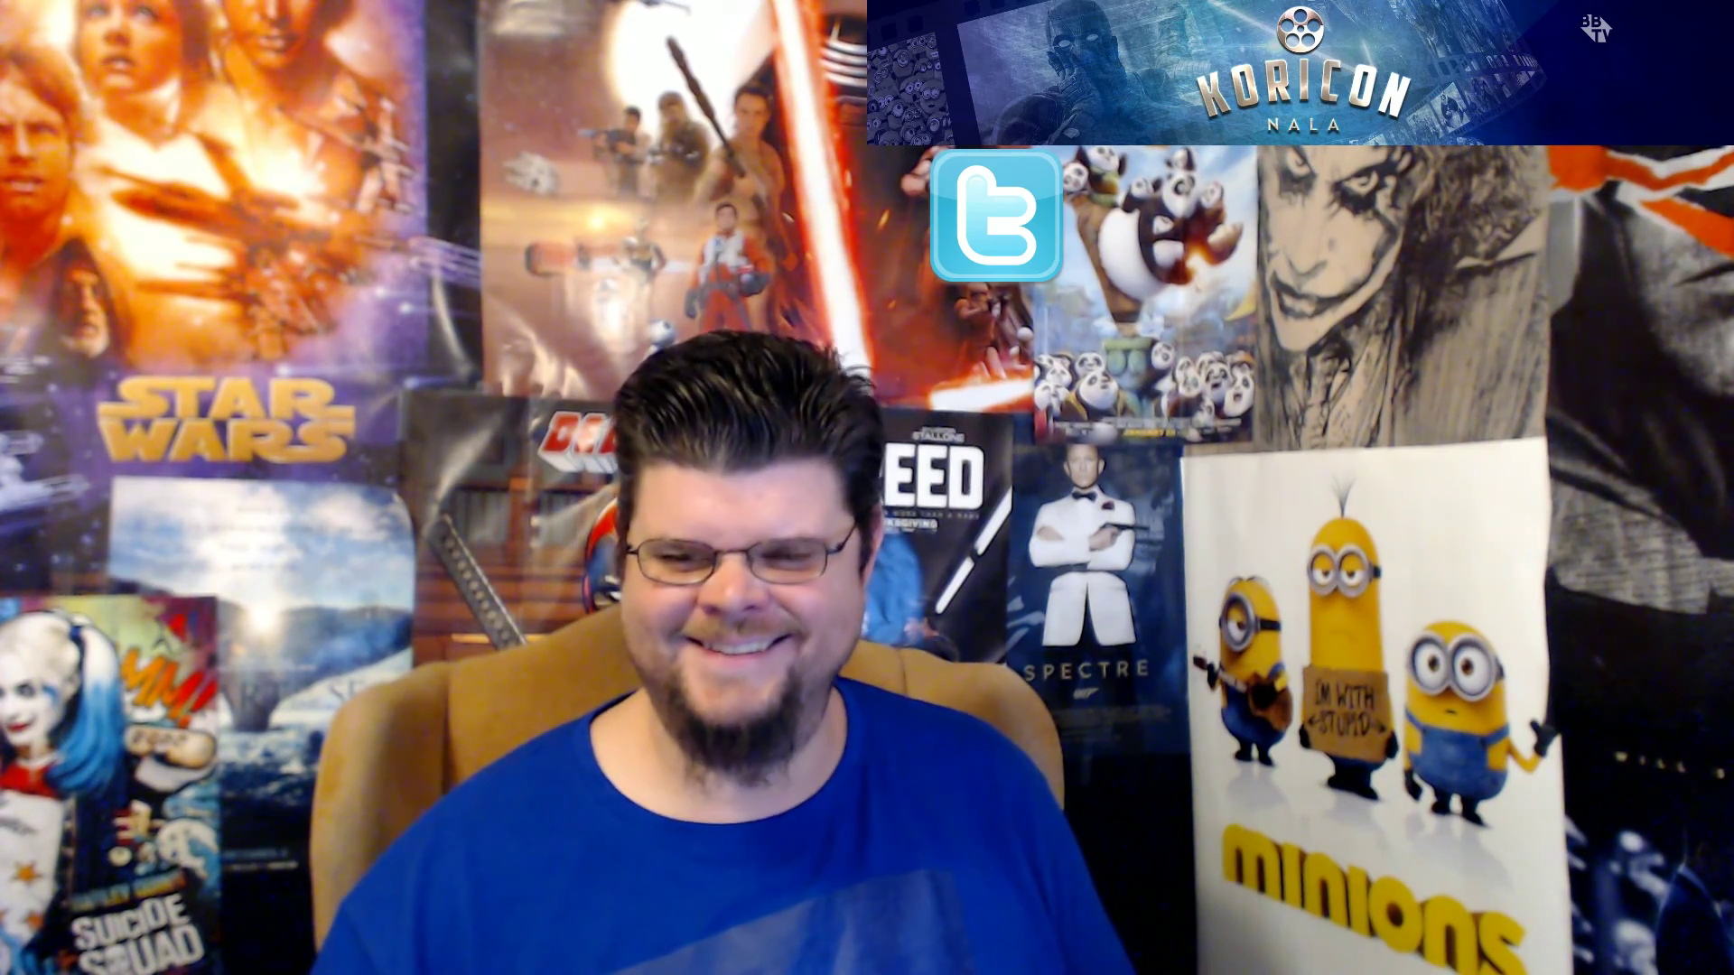
Switch to the Mon 2 + Webcam scene and inspect the Logitech C920's video output properties without changing them.
click(1515, 610)
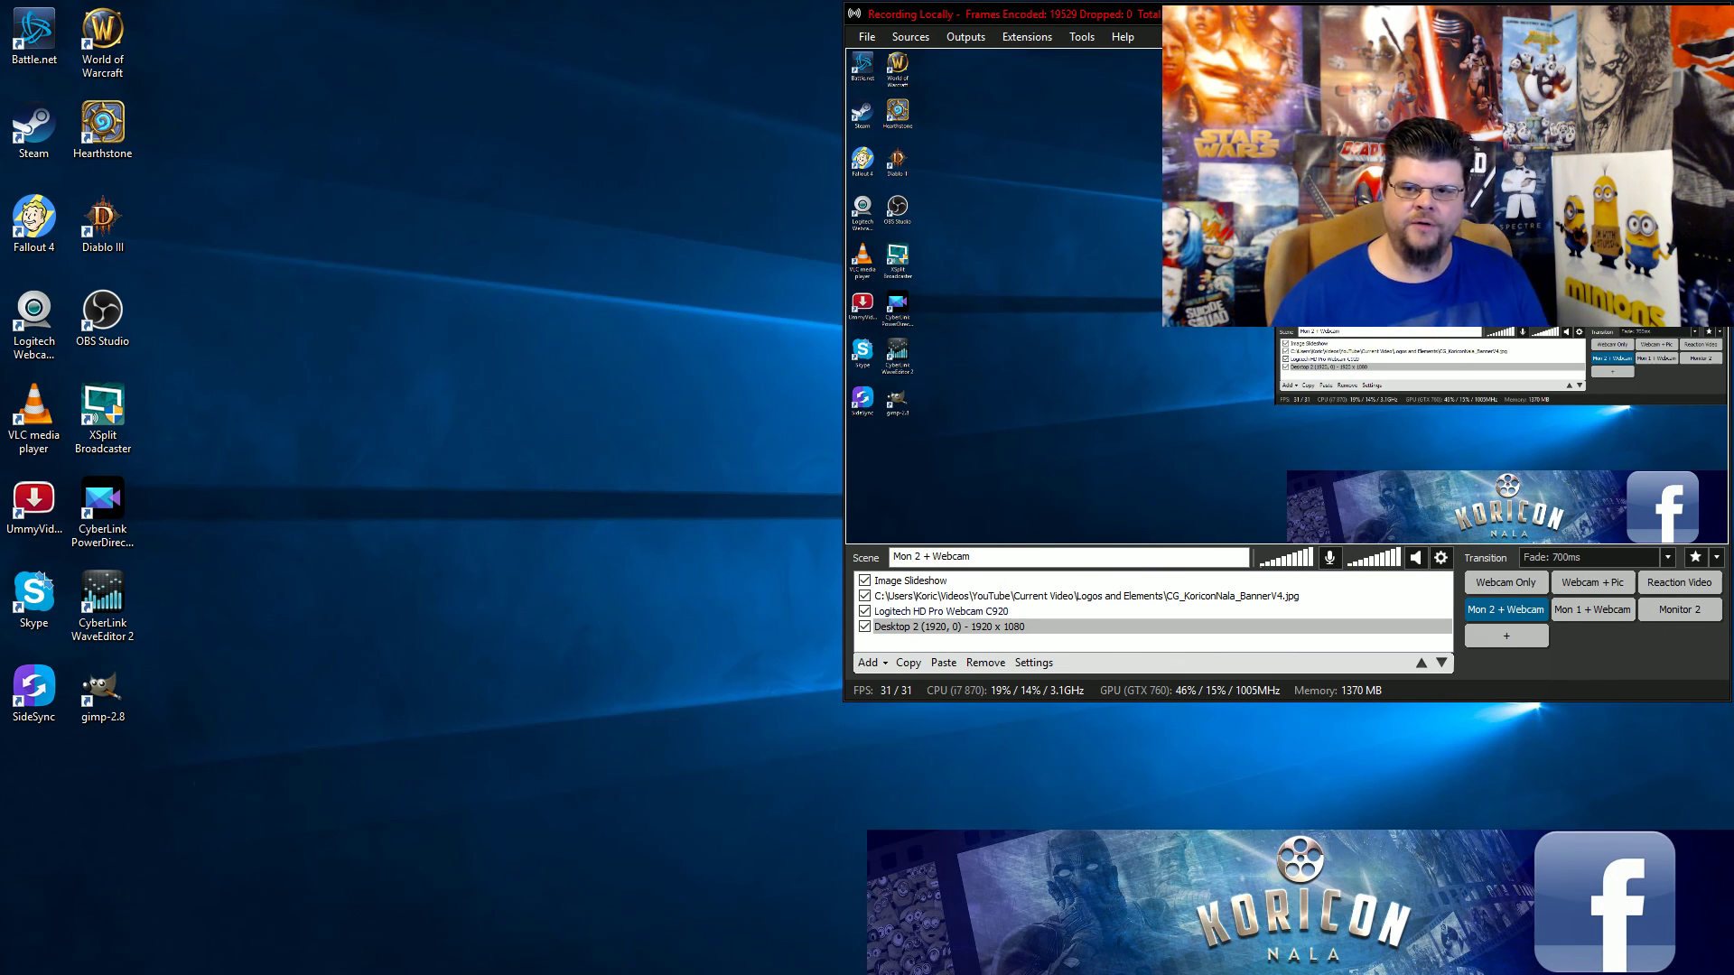
double_click(982, 612)
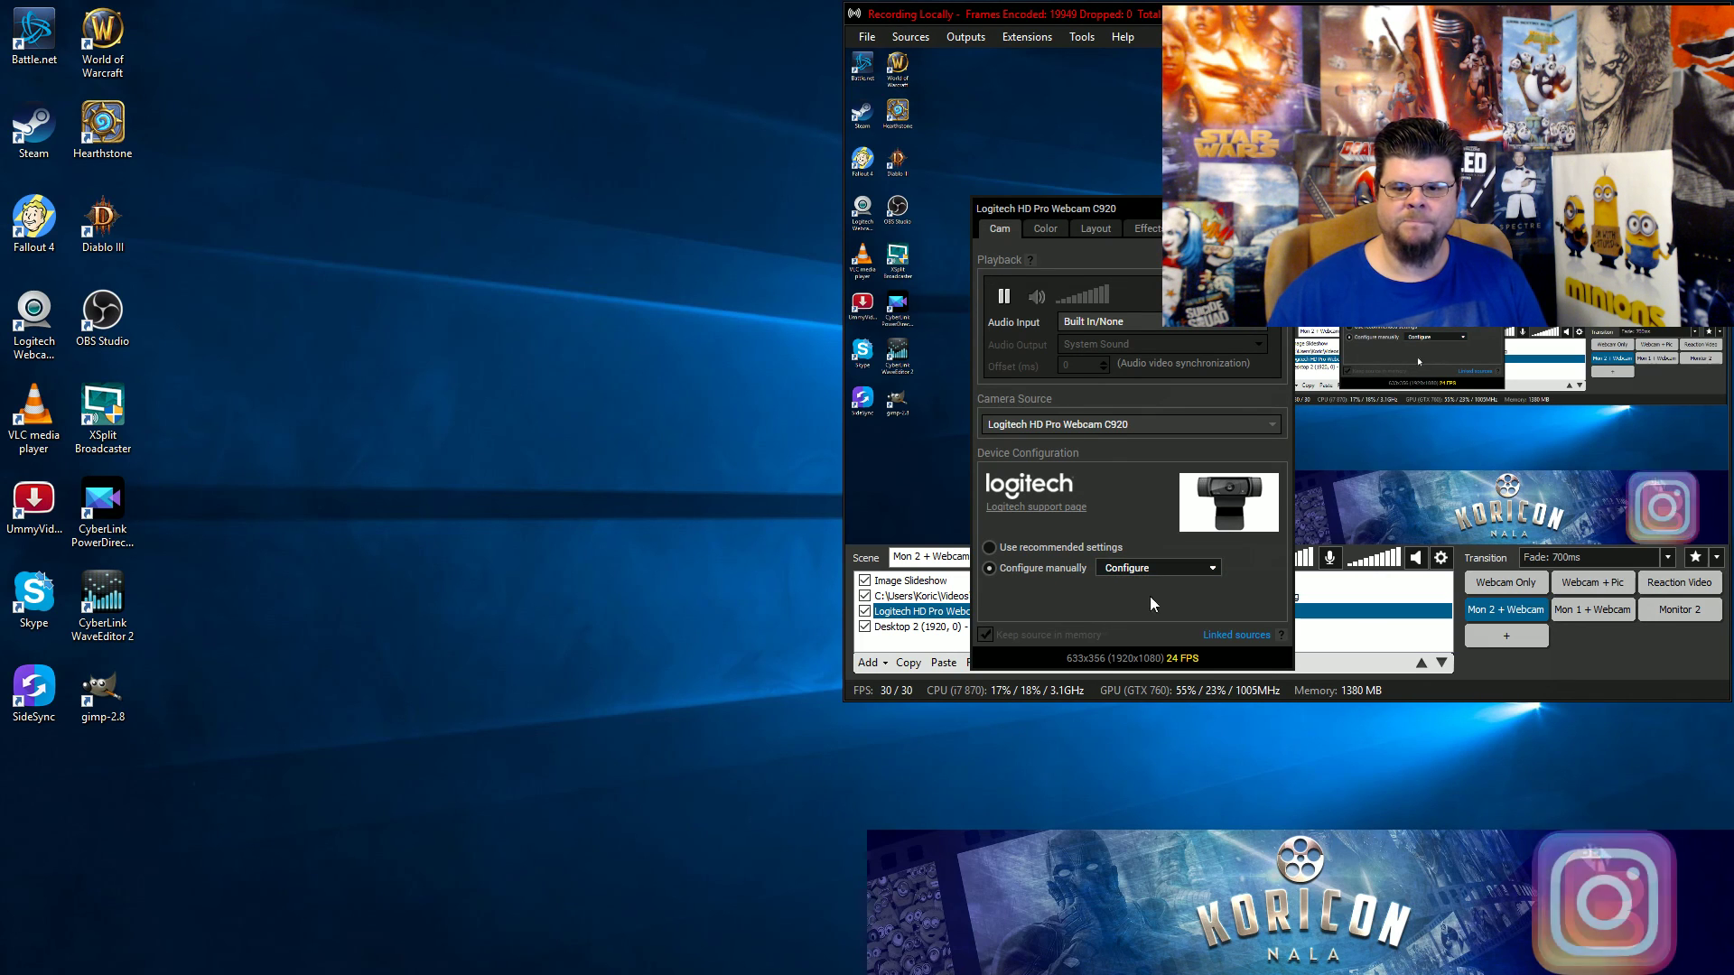
click(1179, 578)
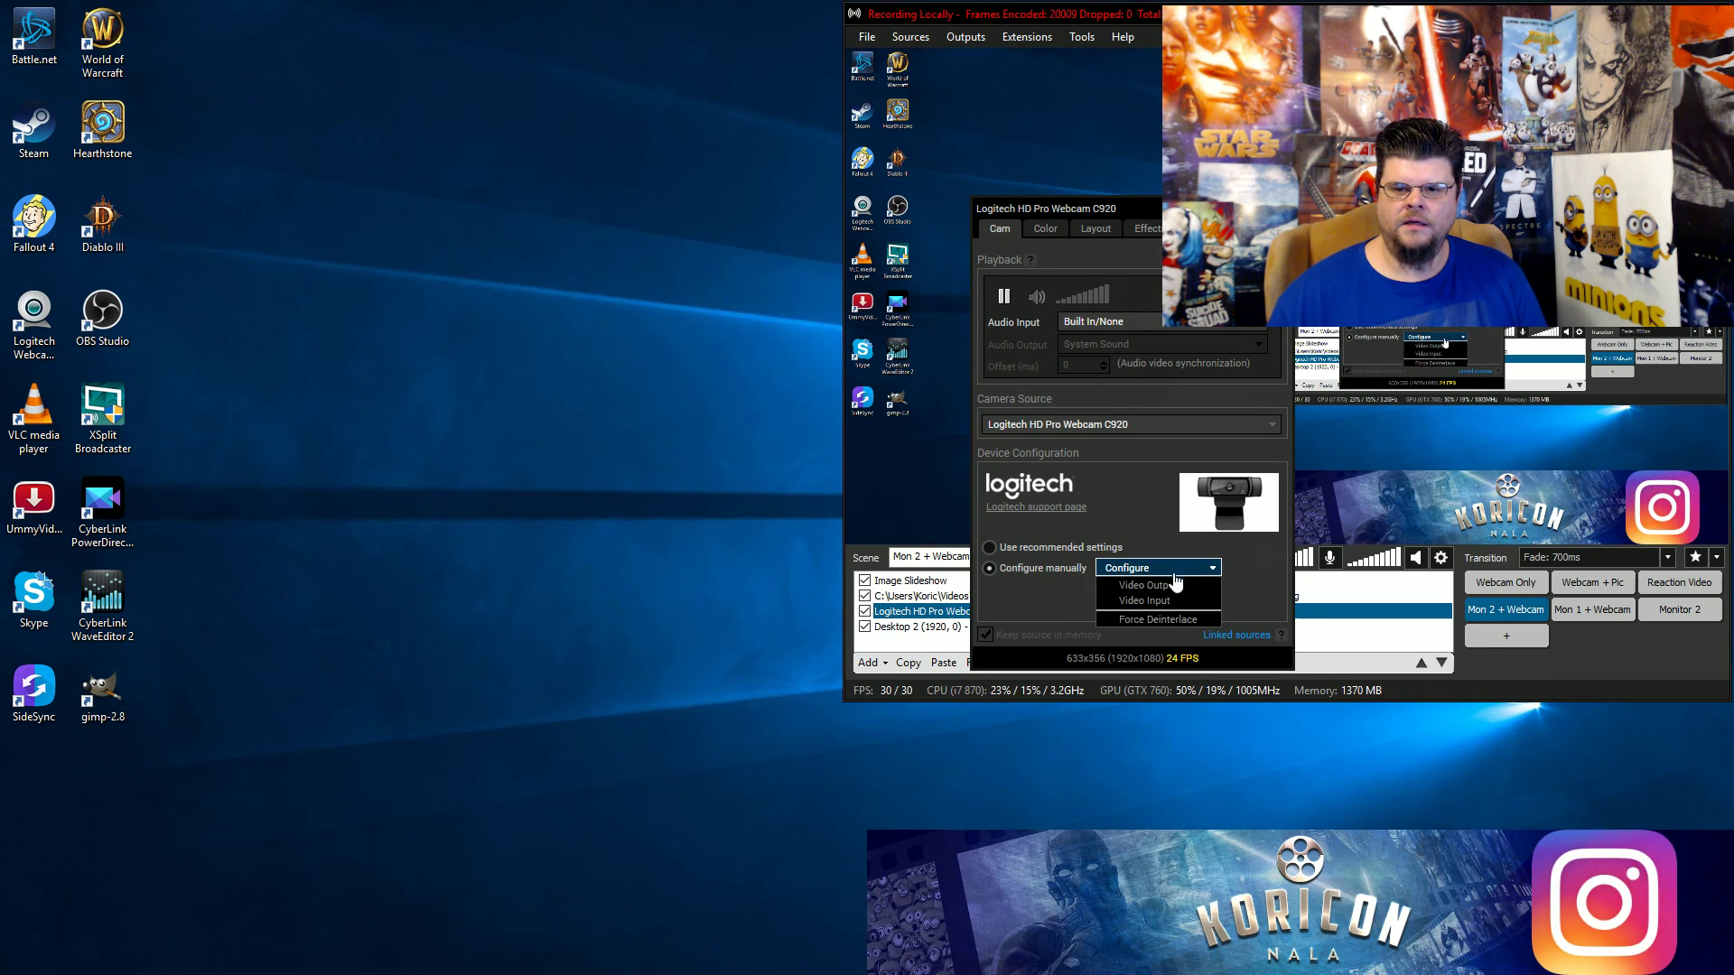
click(1169, 582)
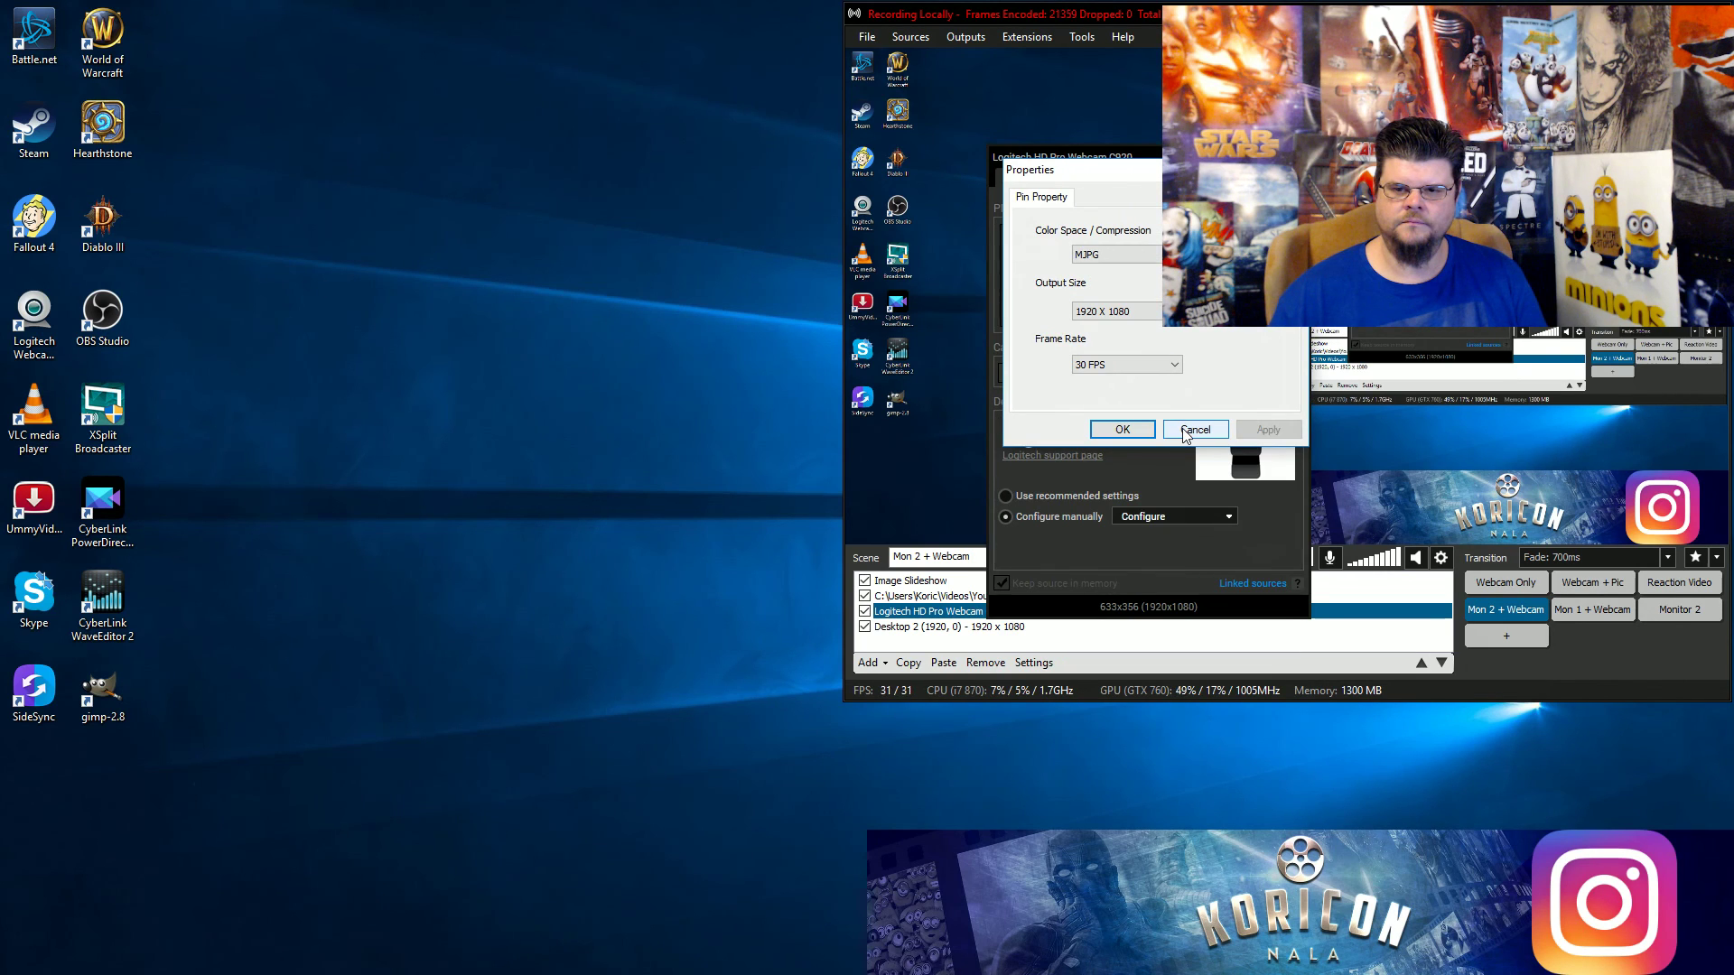
click(1194, 430)
Examine the C920's video input properties, including its webcam control and advanced image settings, and close them without saving.
click(1174, 516)
click(1176, 551)
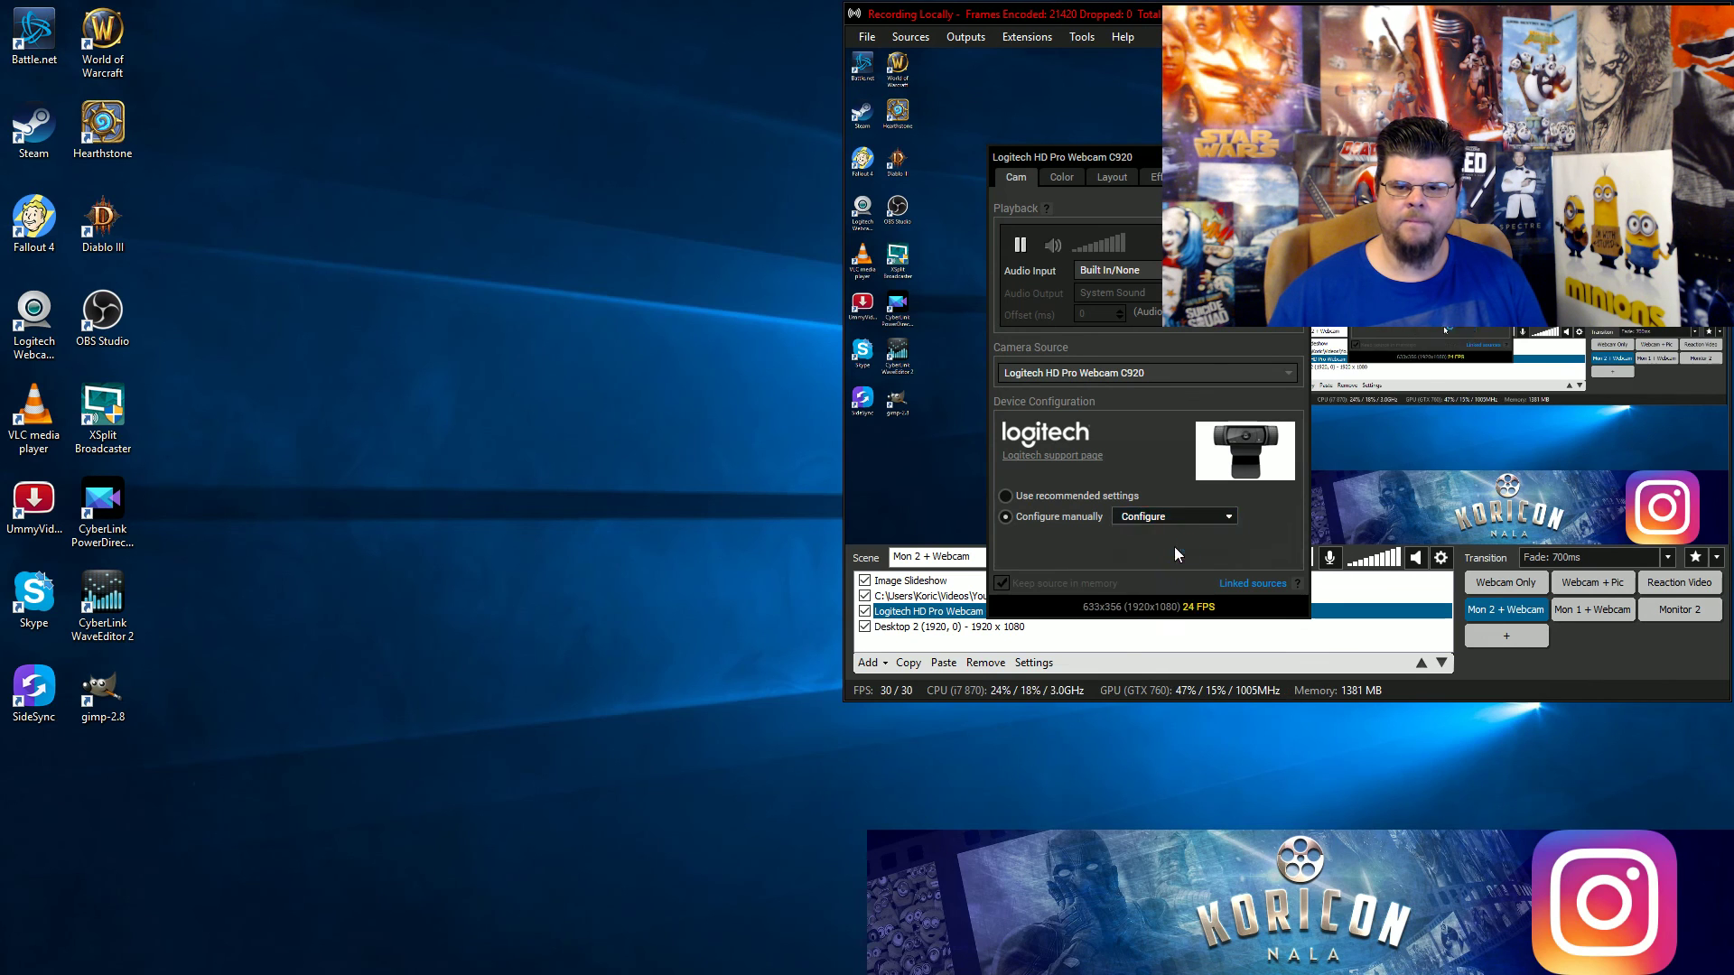
drag(787, 196, 458, 195)
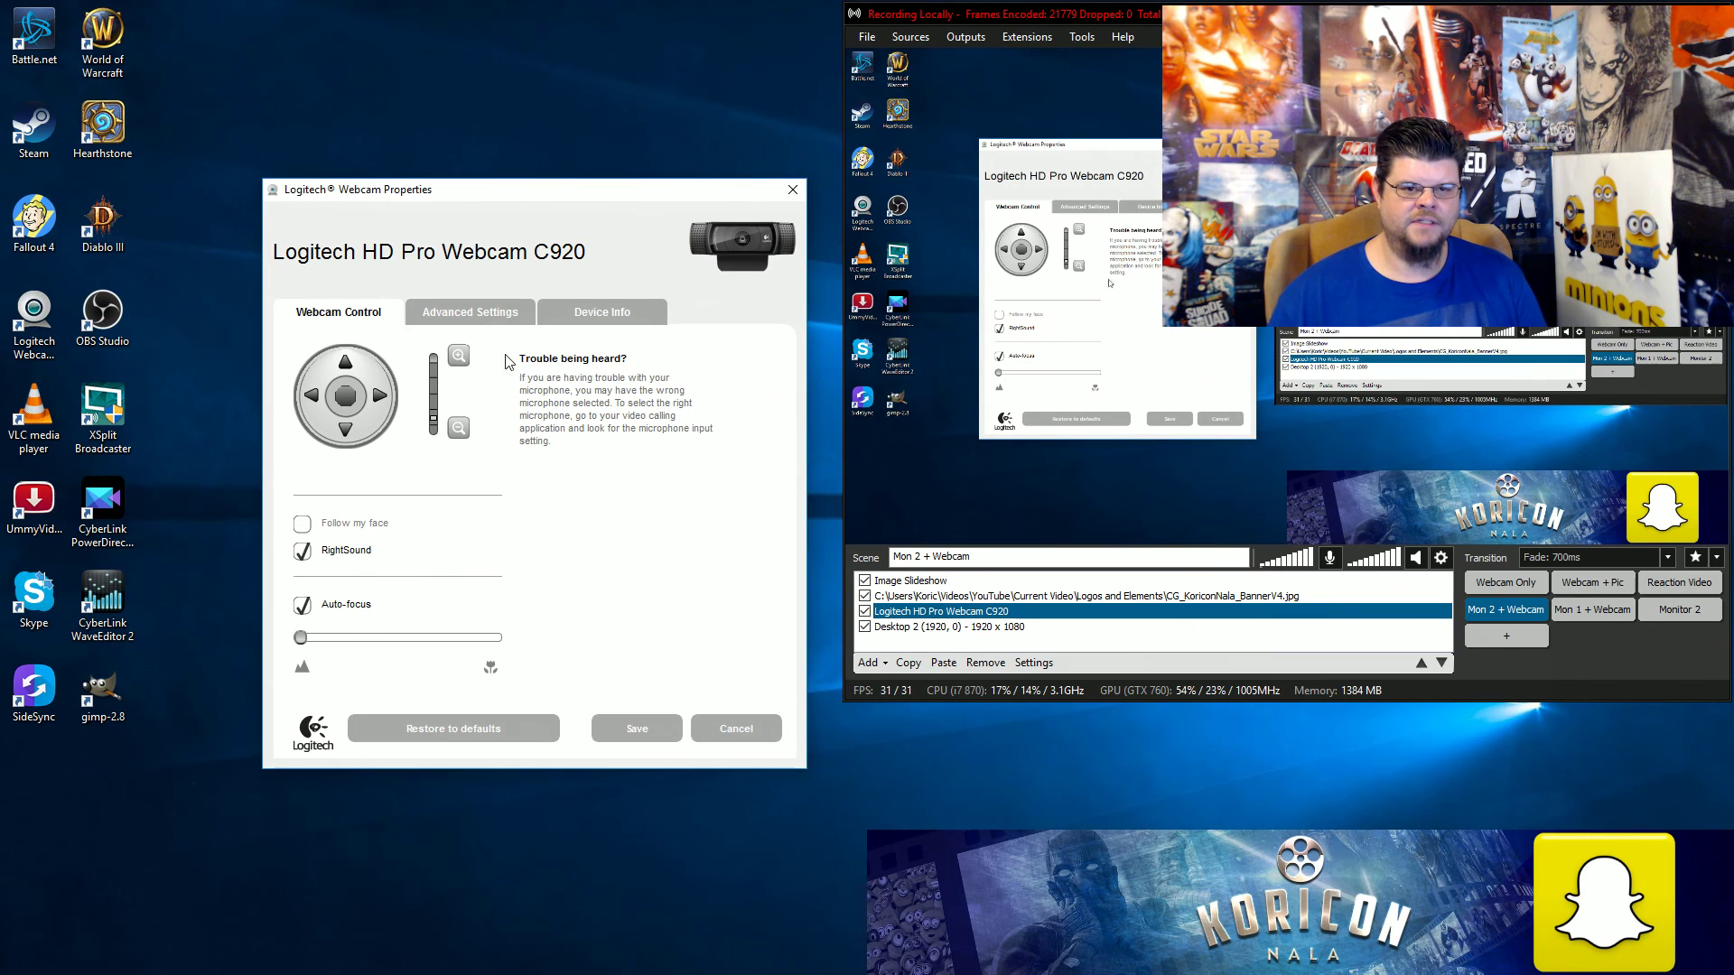
click(496, 318)
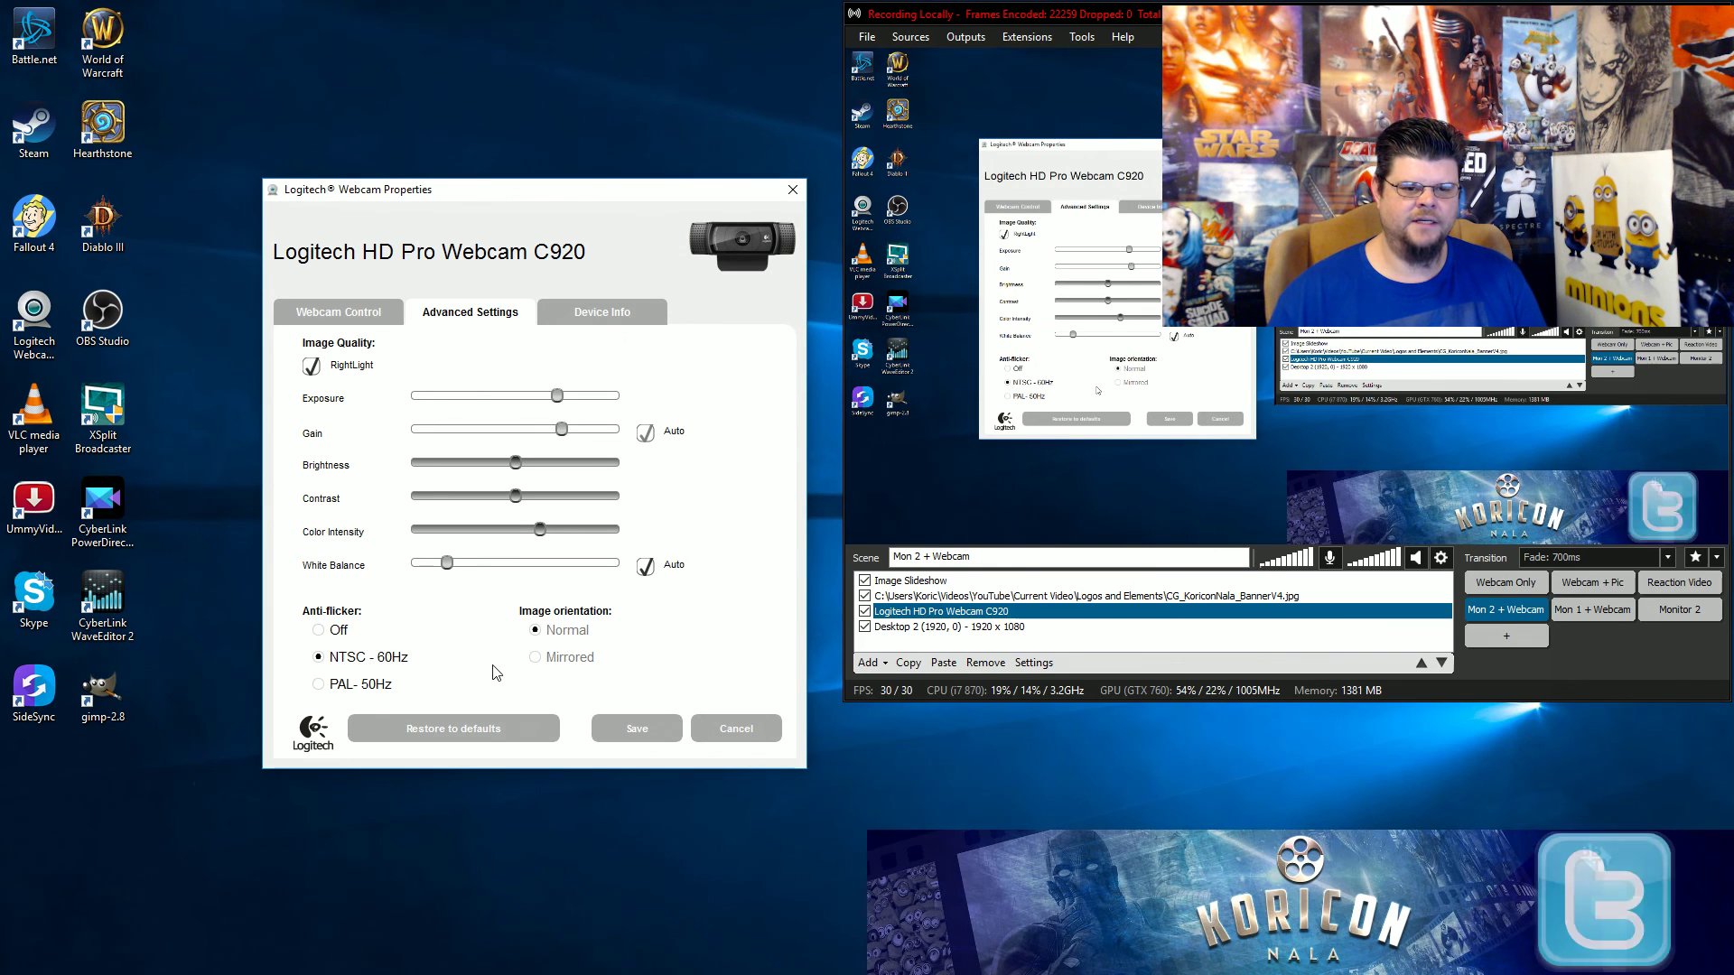
click(740, 728)
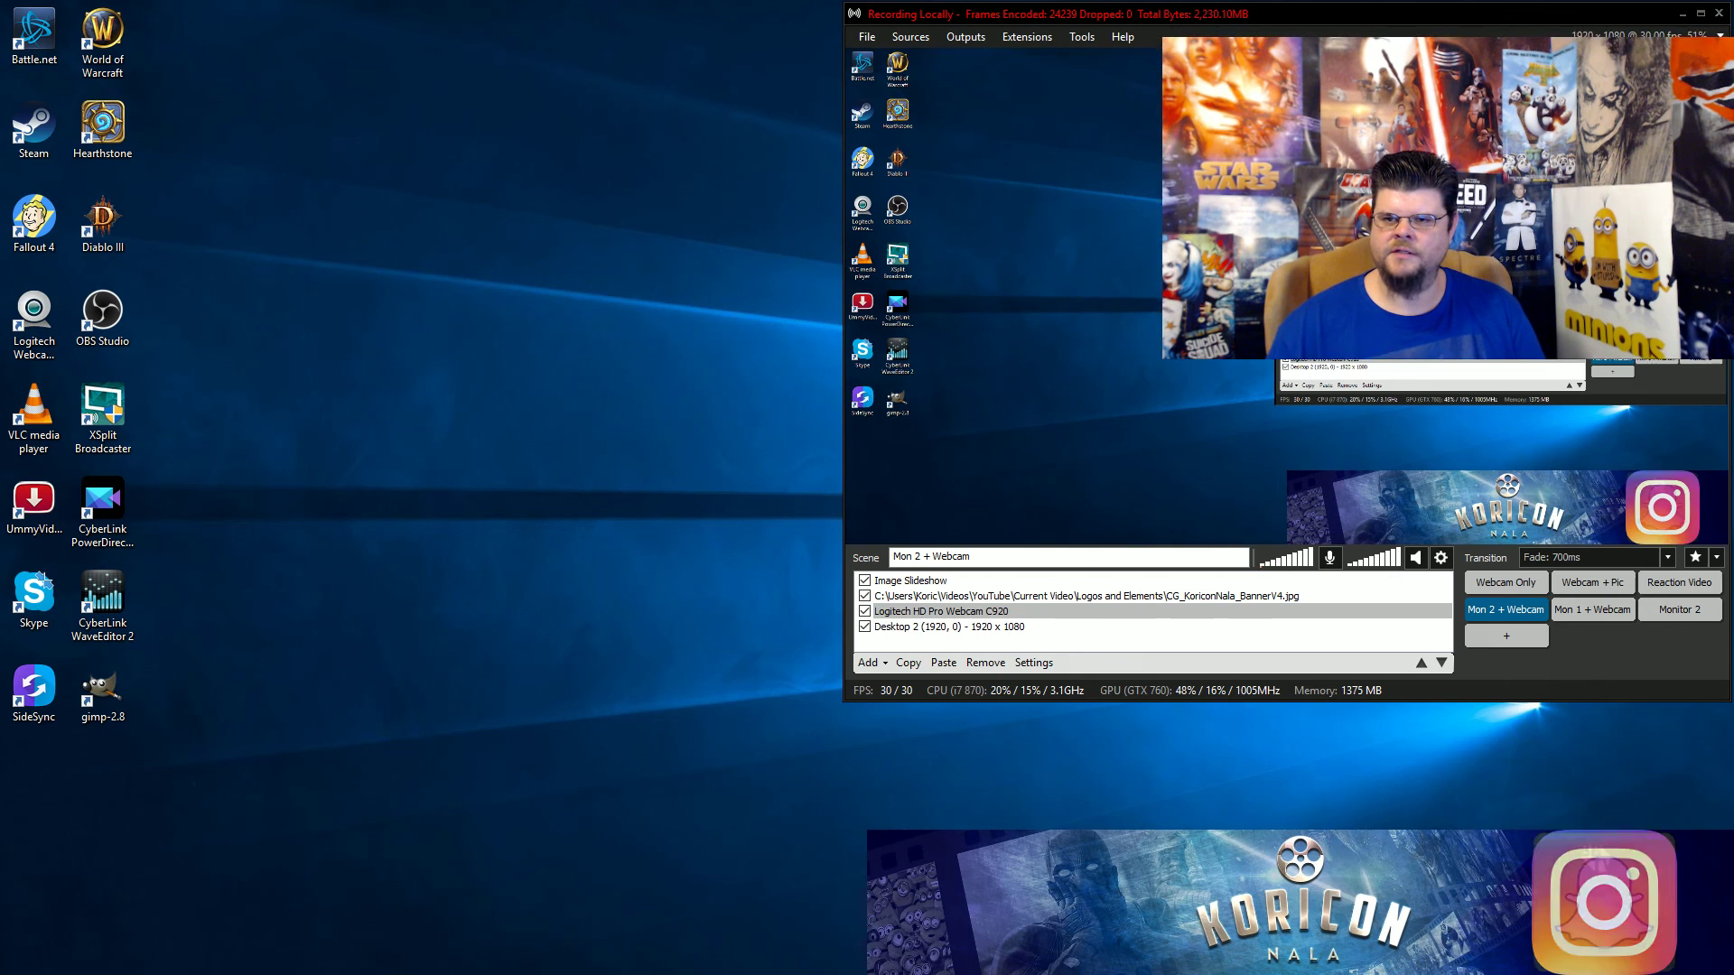
Switch the broadcast to the Webcam Only scene.
key(alt+Tab)
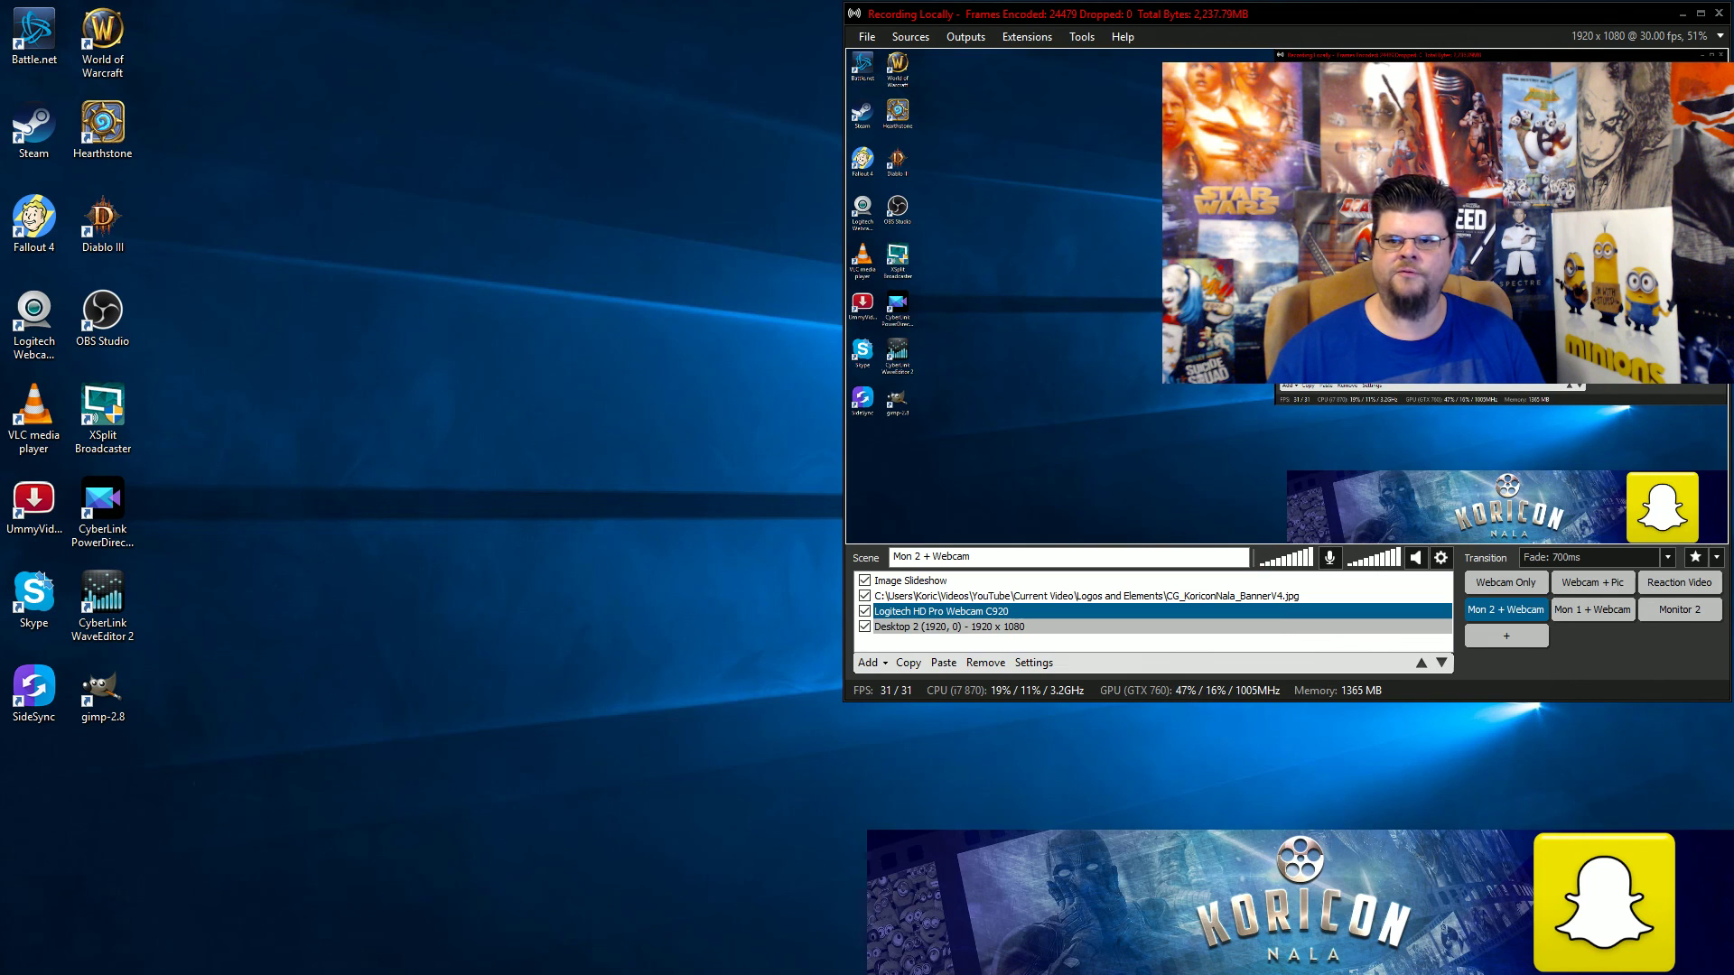
key(alt+Tab)
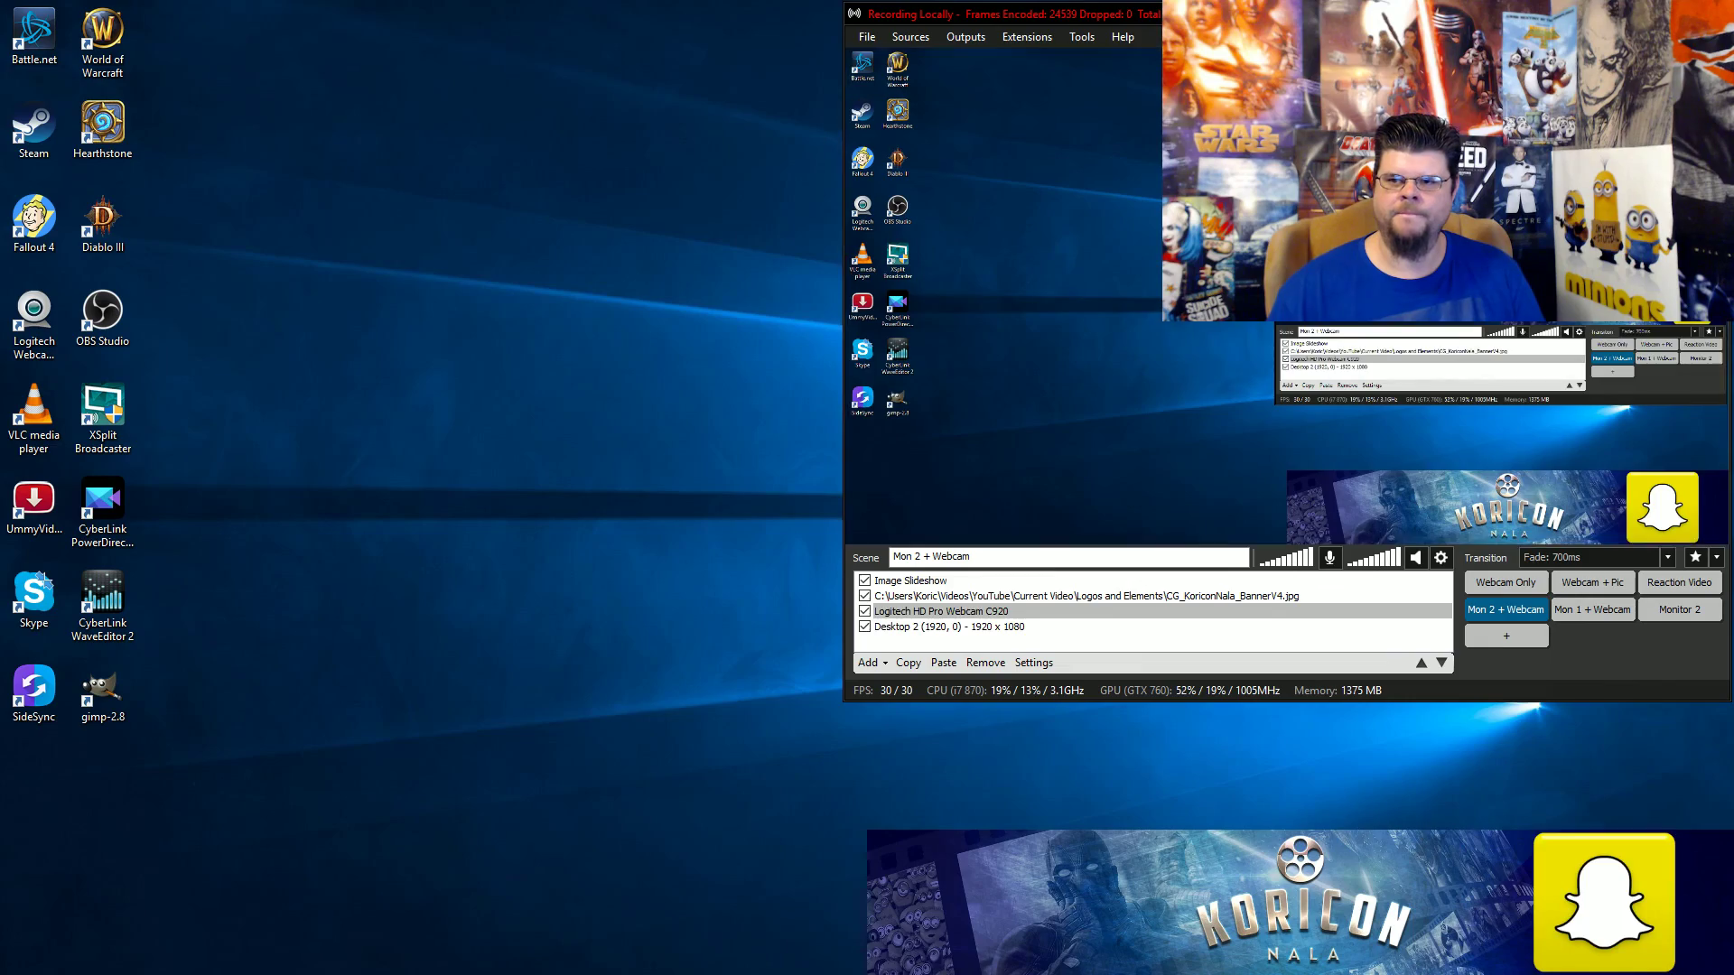
click(1519, 585)
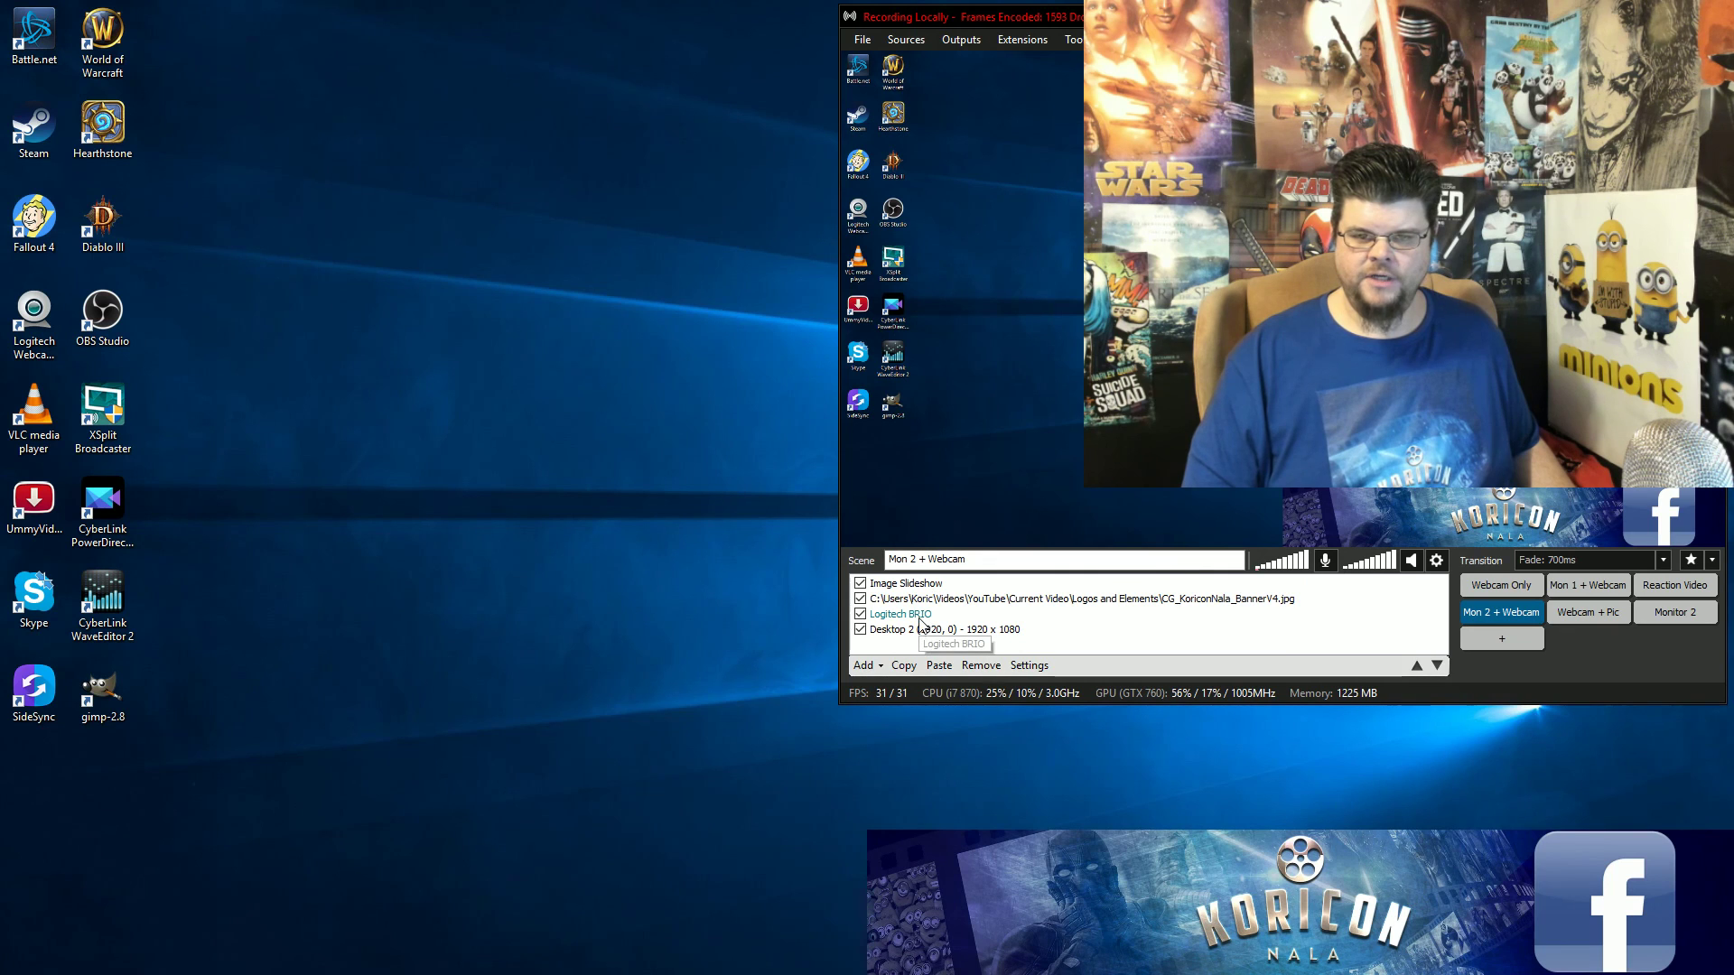
Examine the Logitech BRIO's video input properties, covering both Video Proc Amp and Camera Control, and close them unchanged.
click(920, 617)
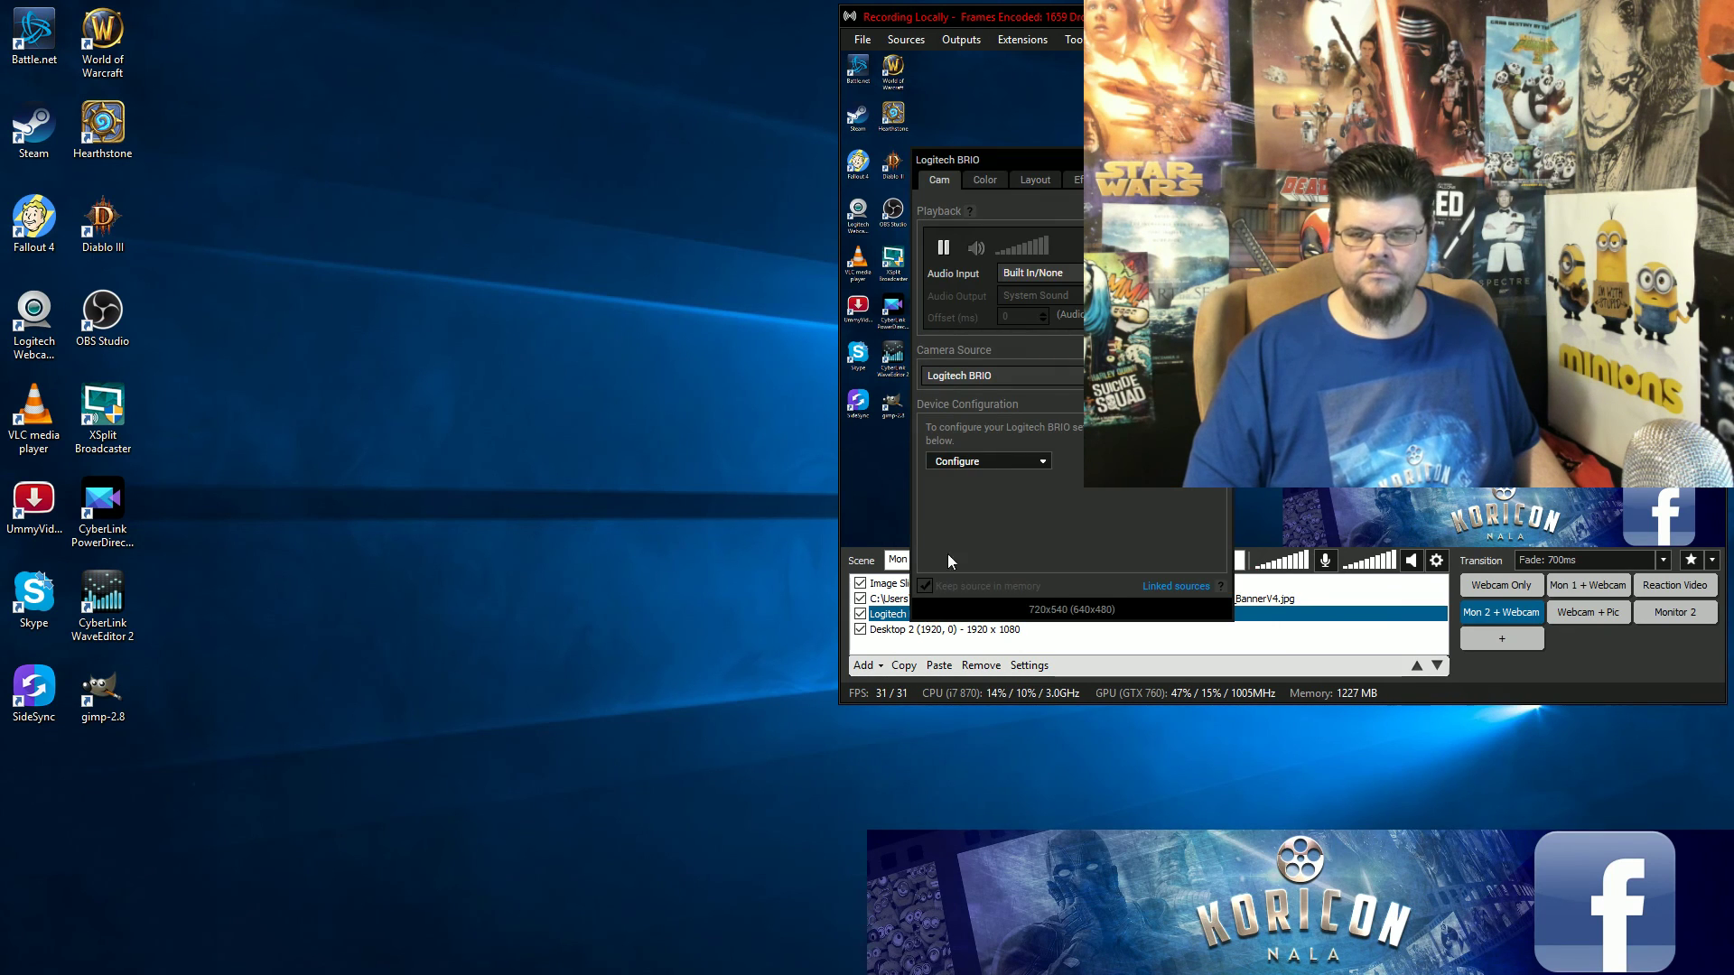
click(990, 461)
click(975, 494)
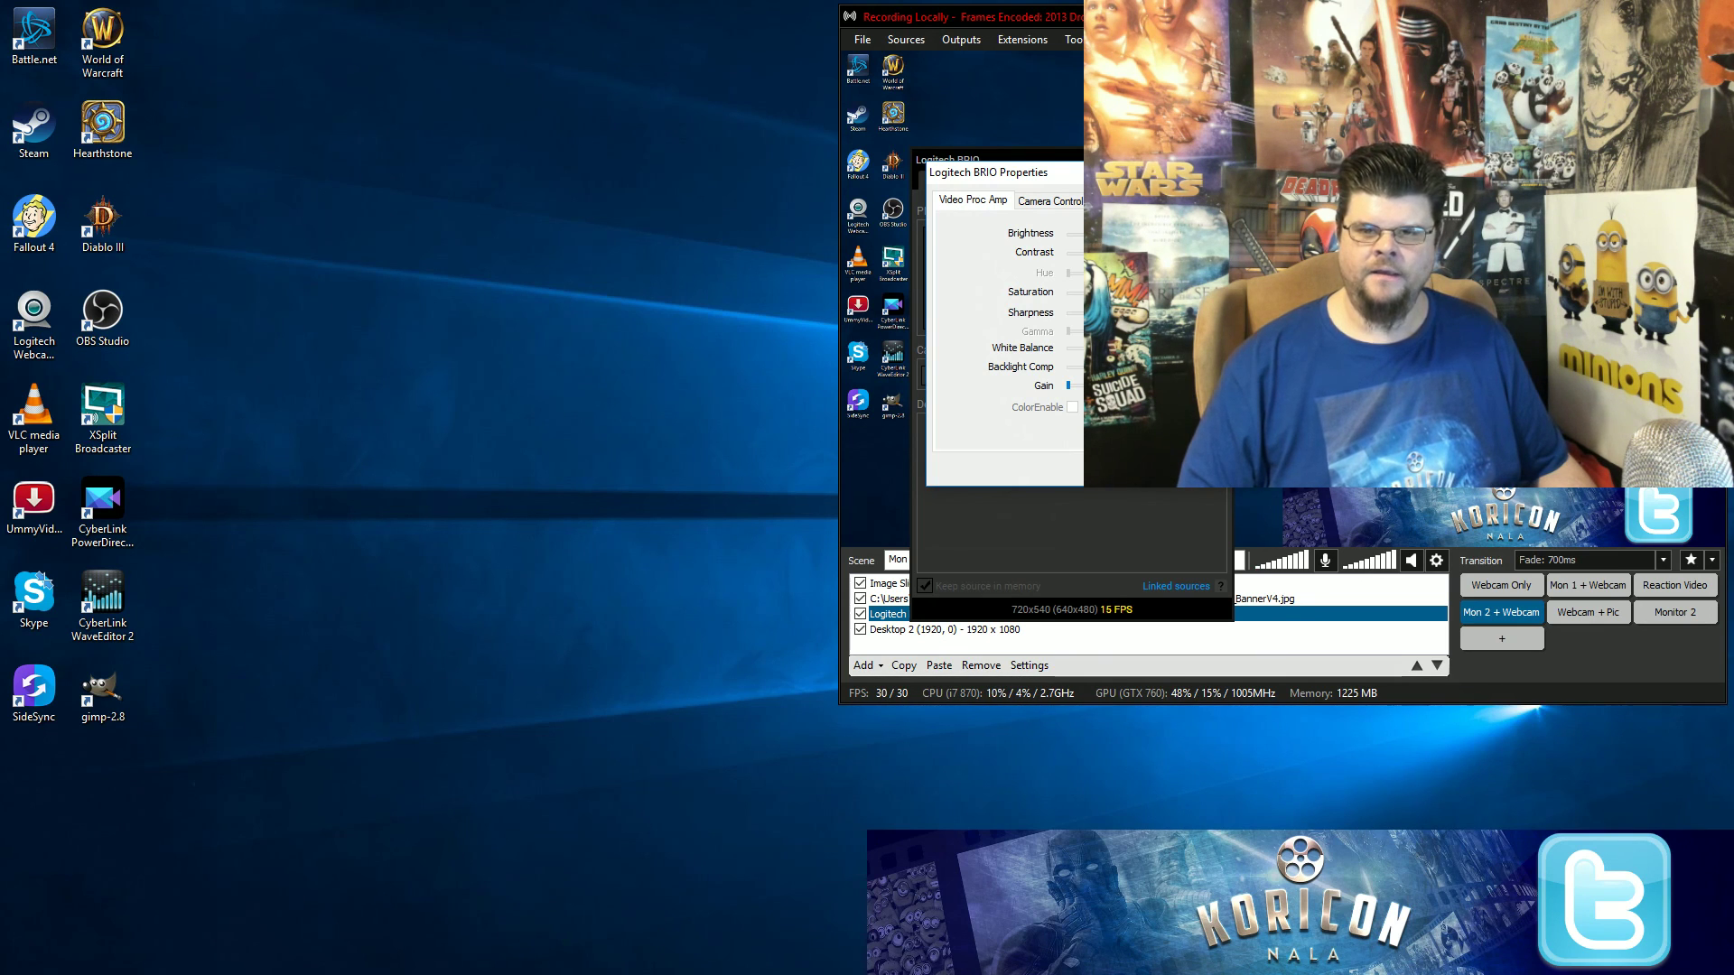
click(1041, 202)
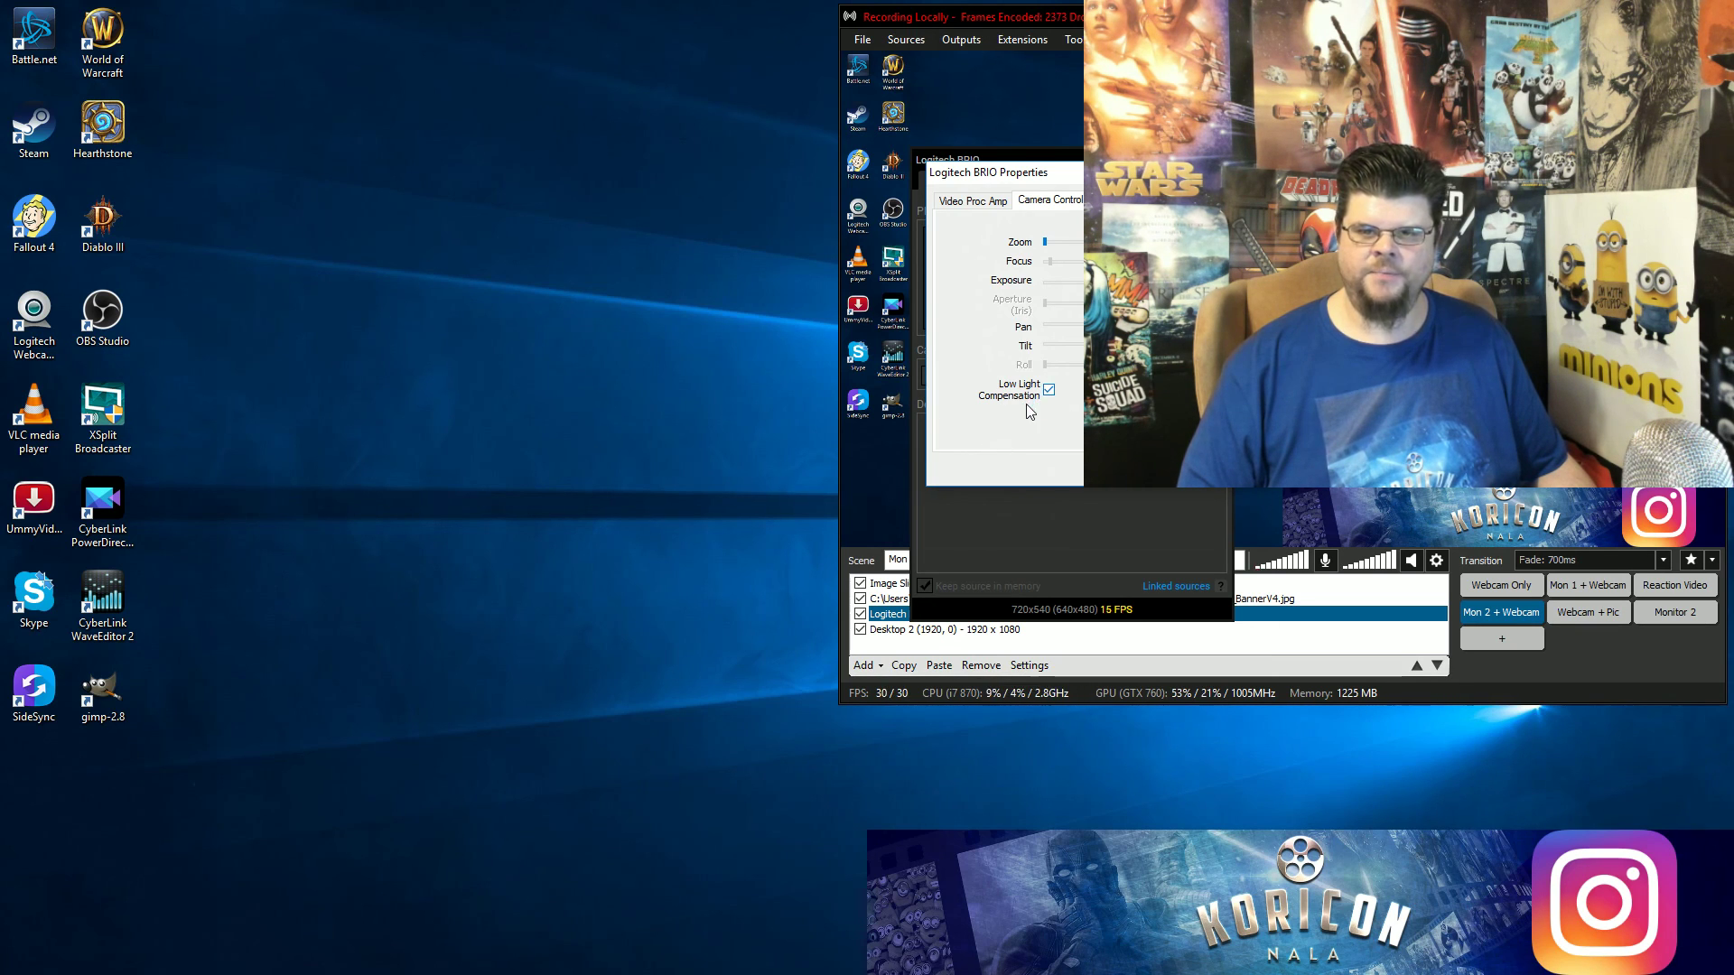
key(Escape)
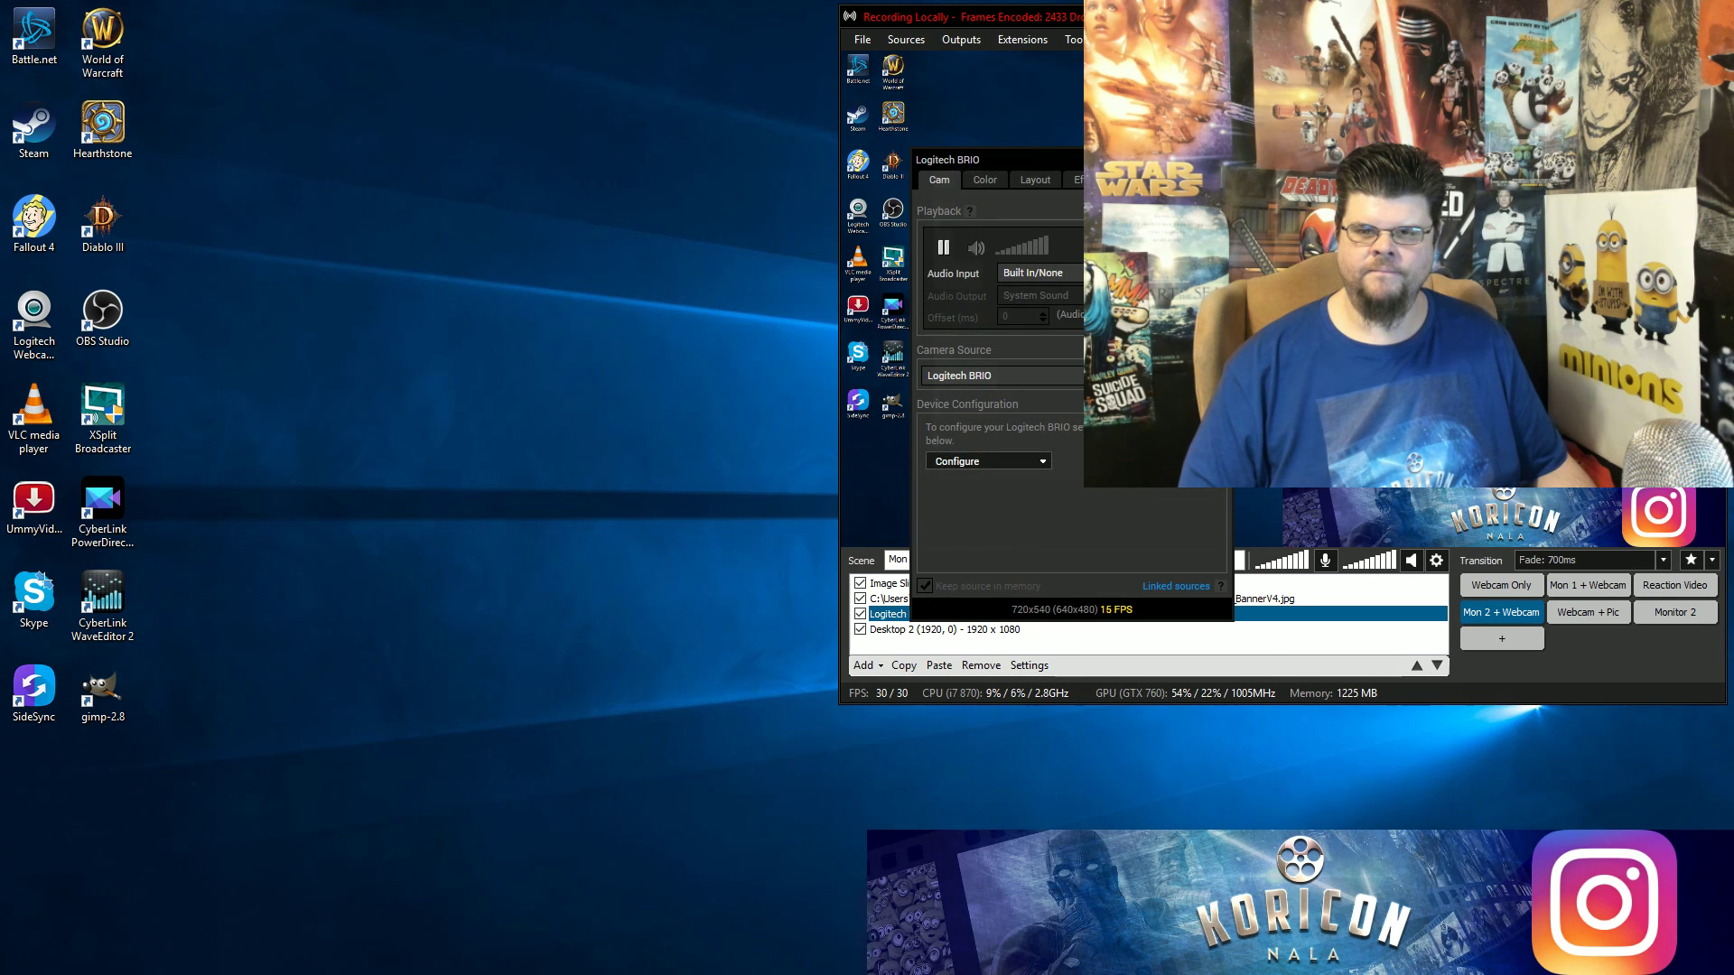
Set the Logitech BRIO's video output compression to MJPG and switch to the Webcam Only scene.
click(1007, 461)
click(1010, 478)
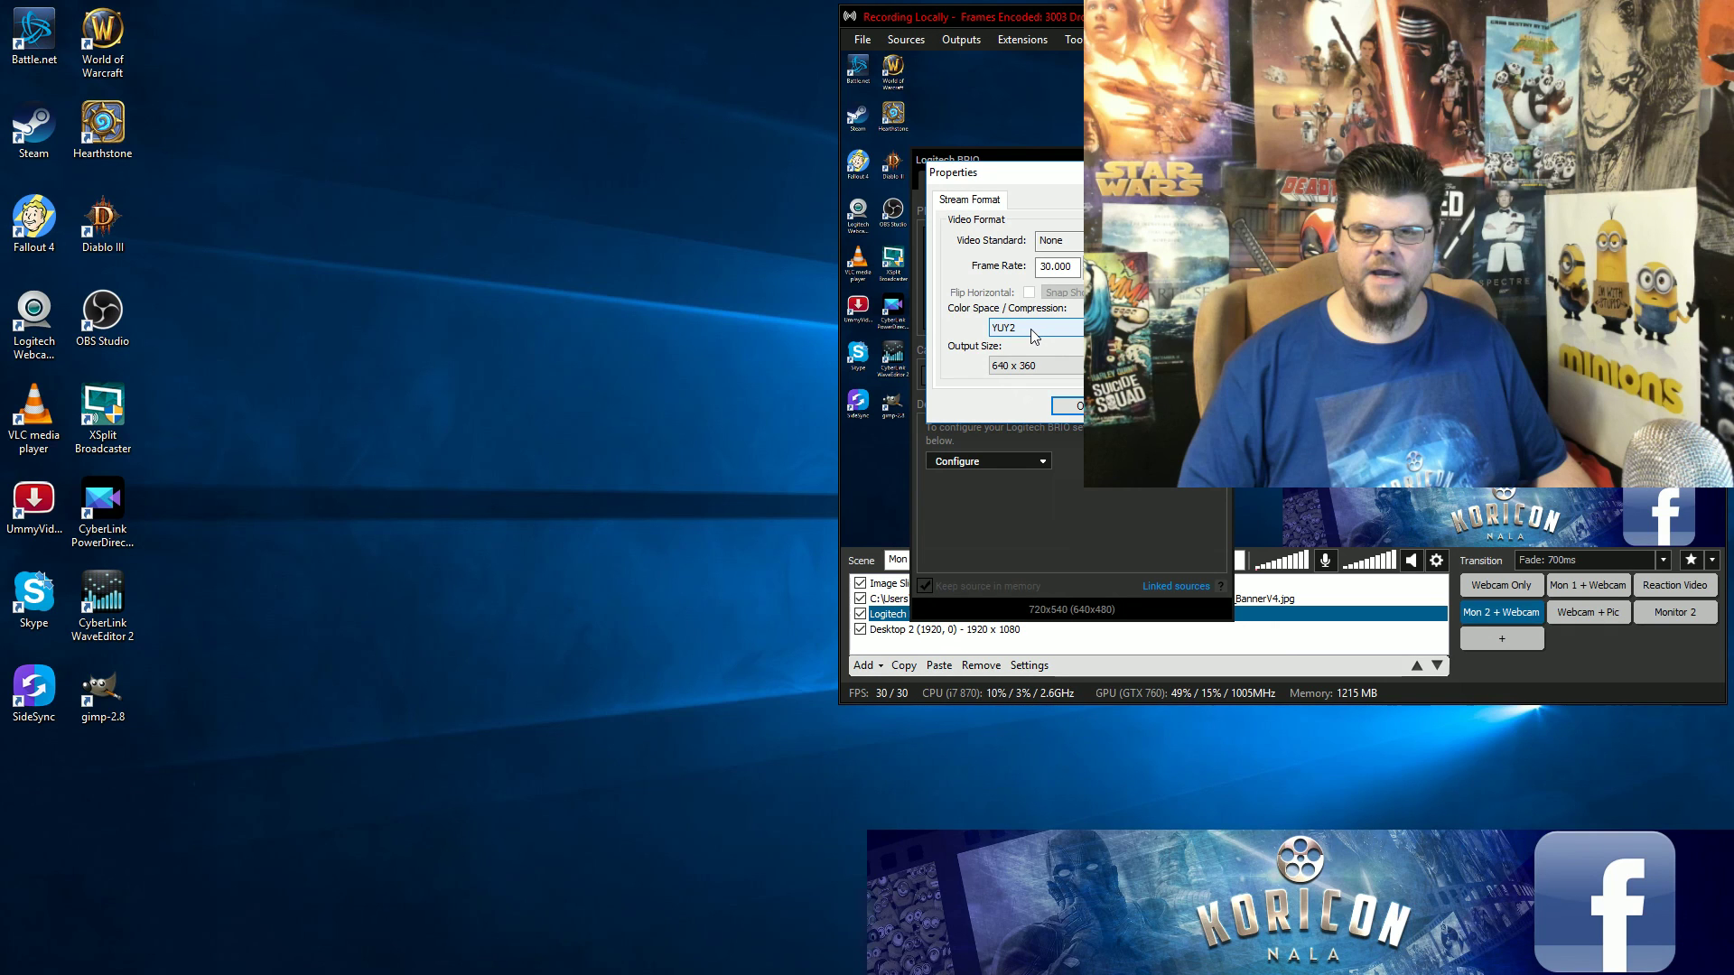
click(1047, 362)
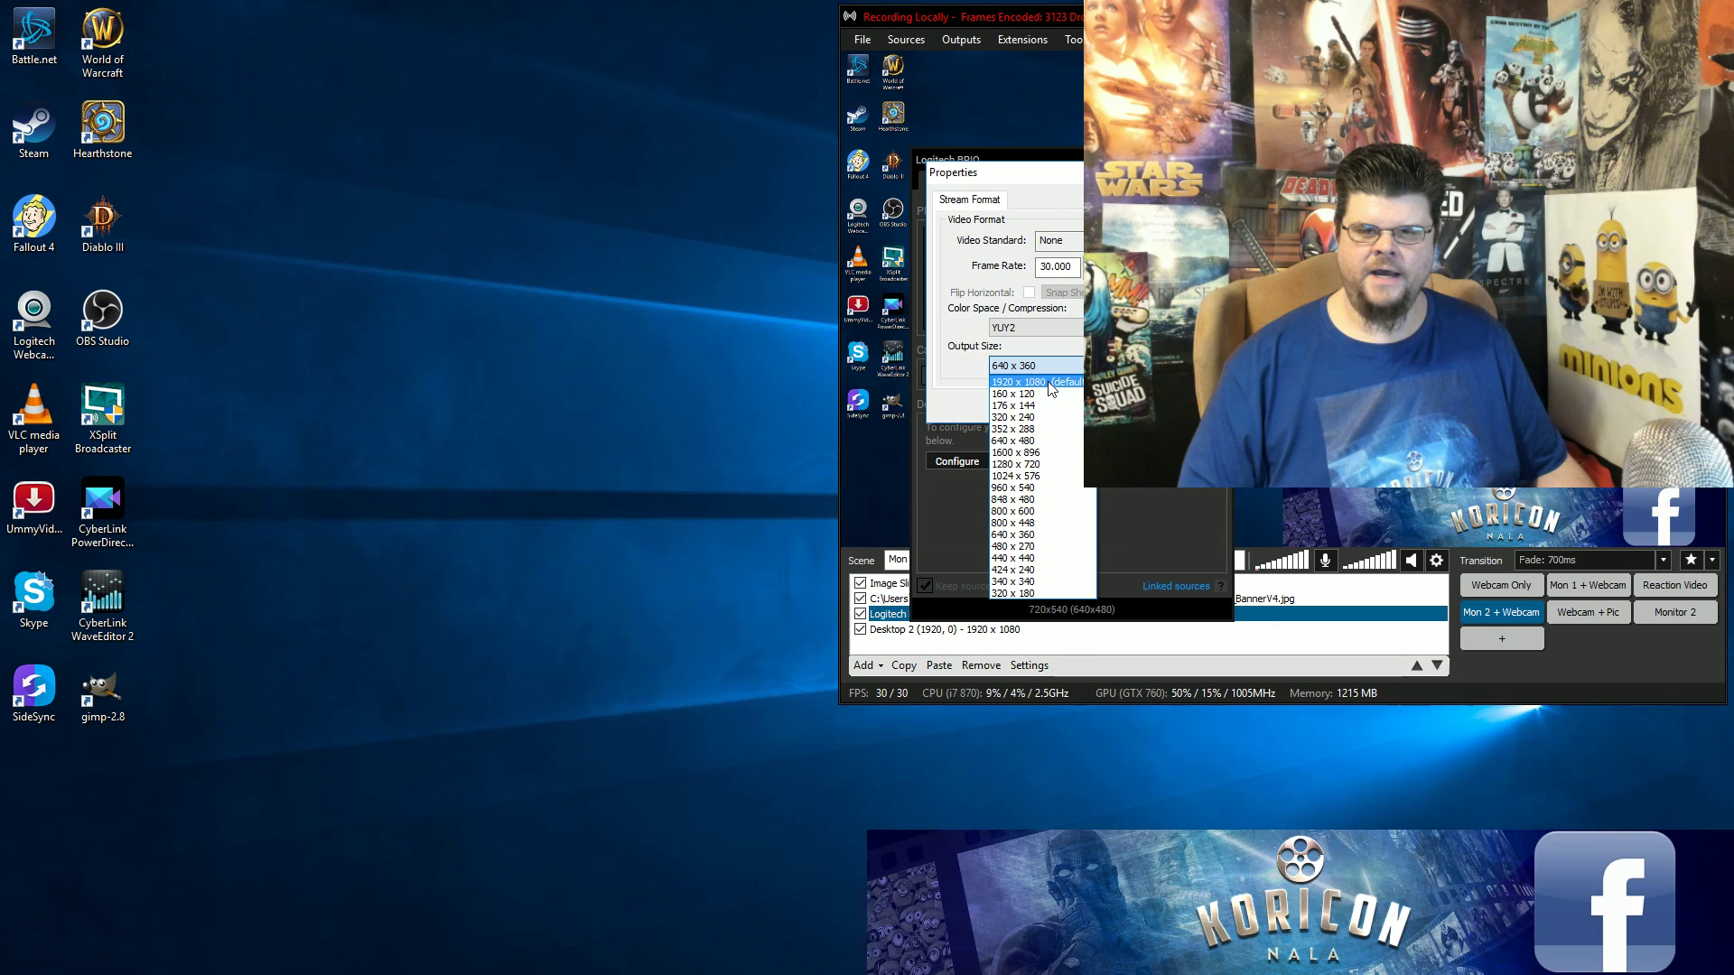
click(1049, 382)
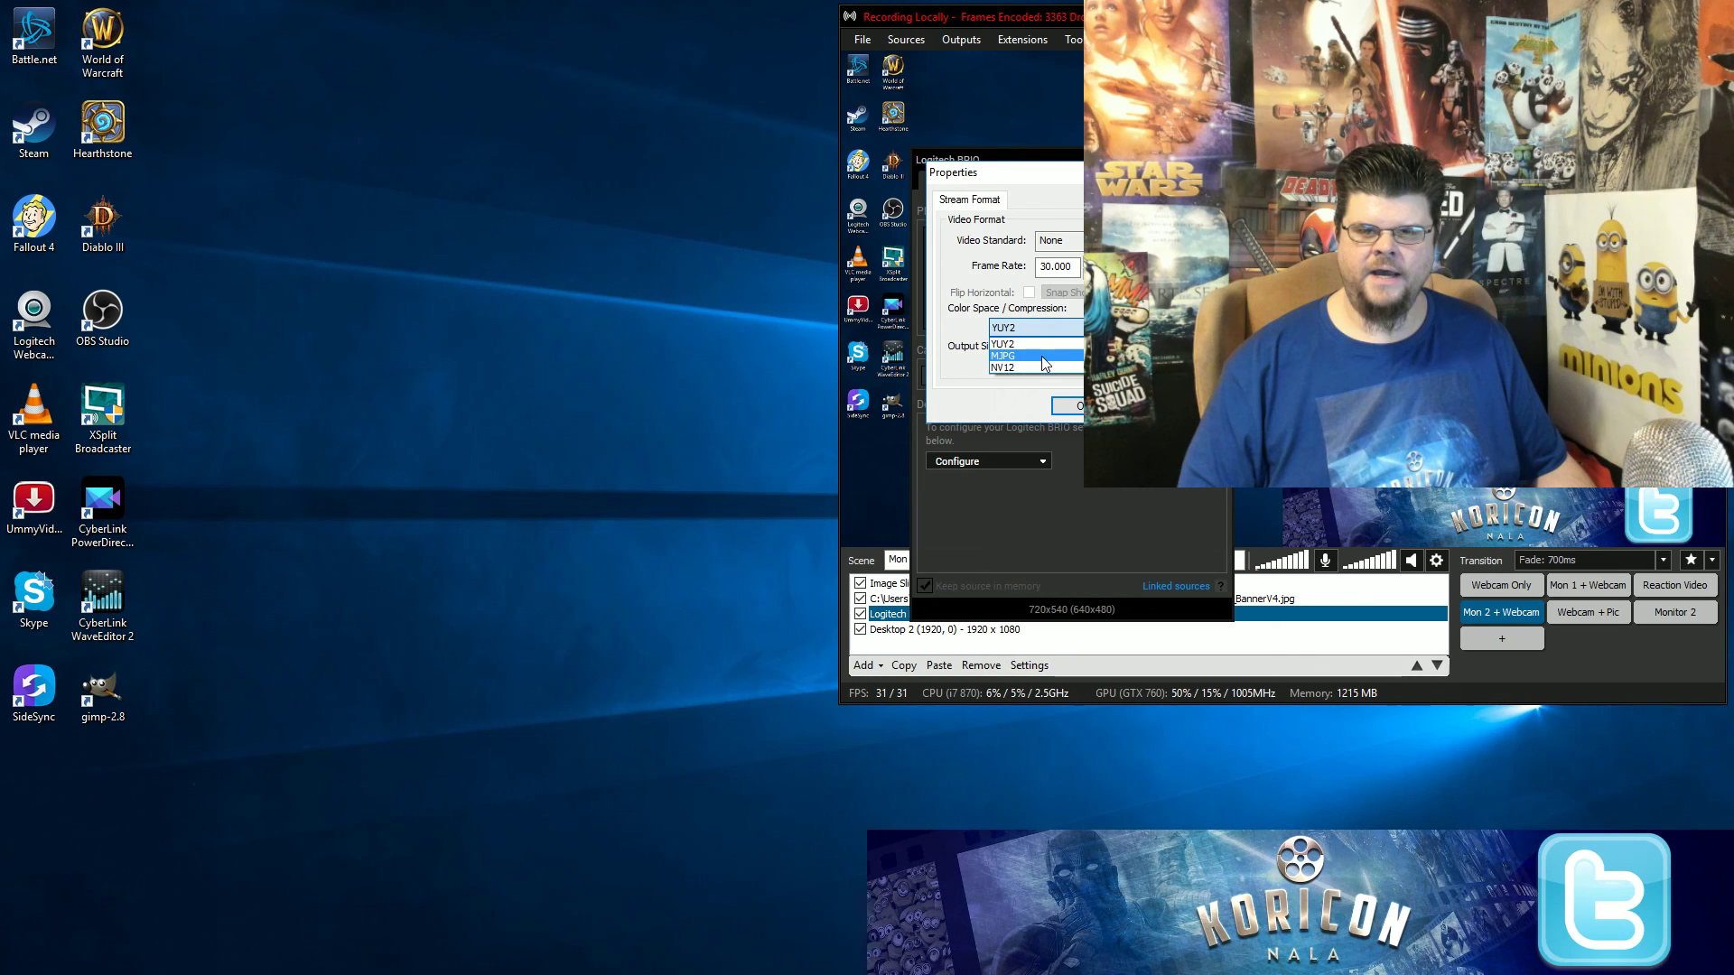
click(1043, 357)
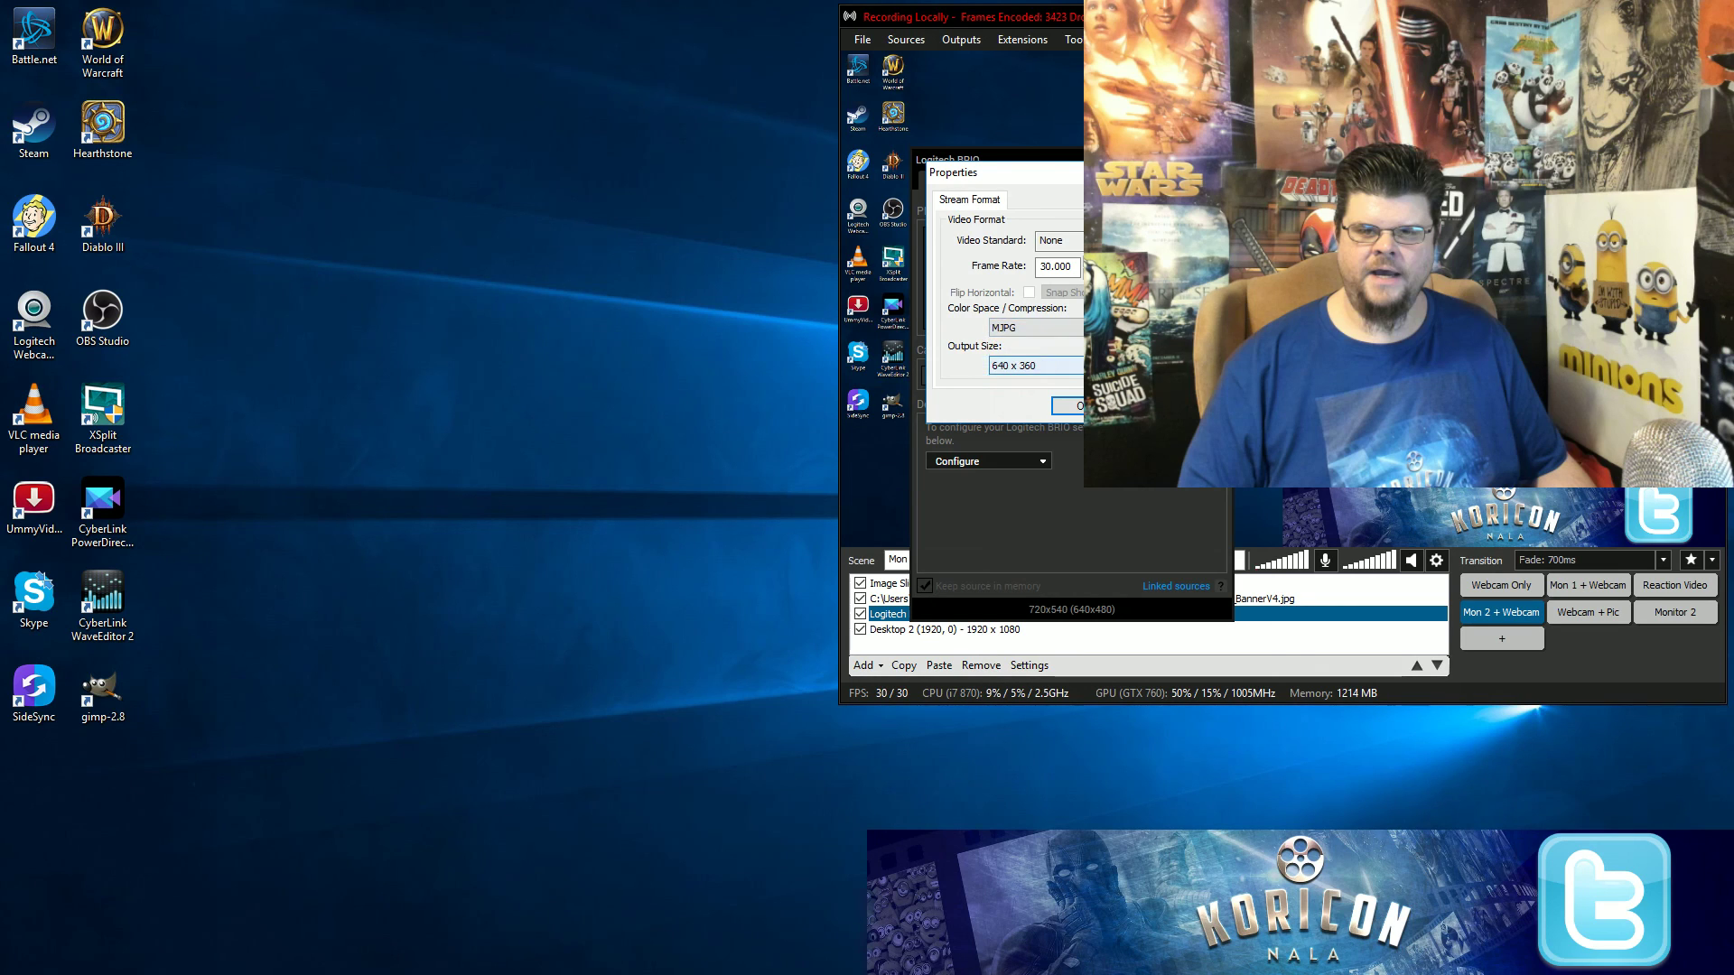
click(1077, 406)
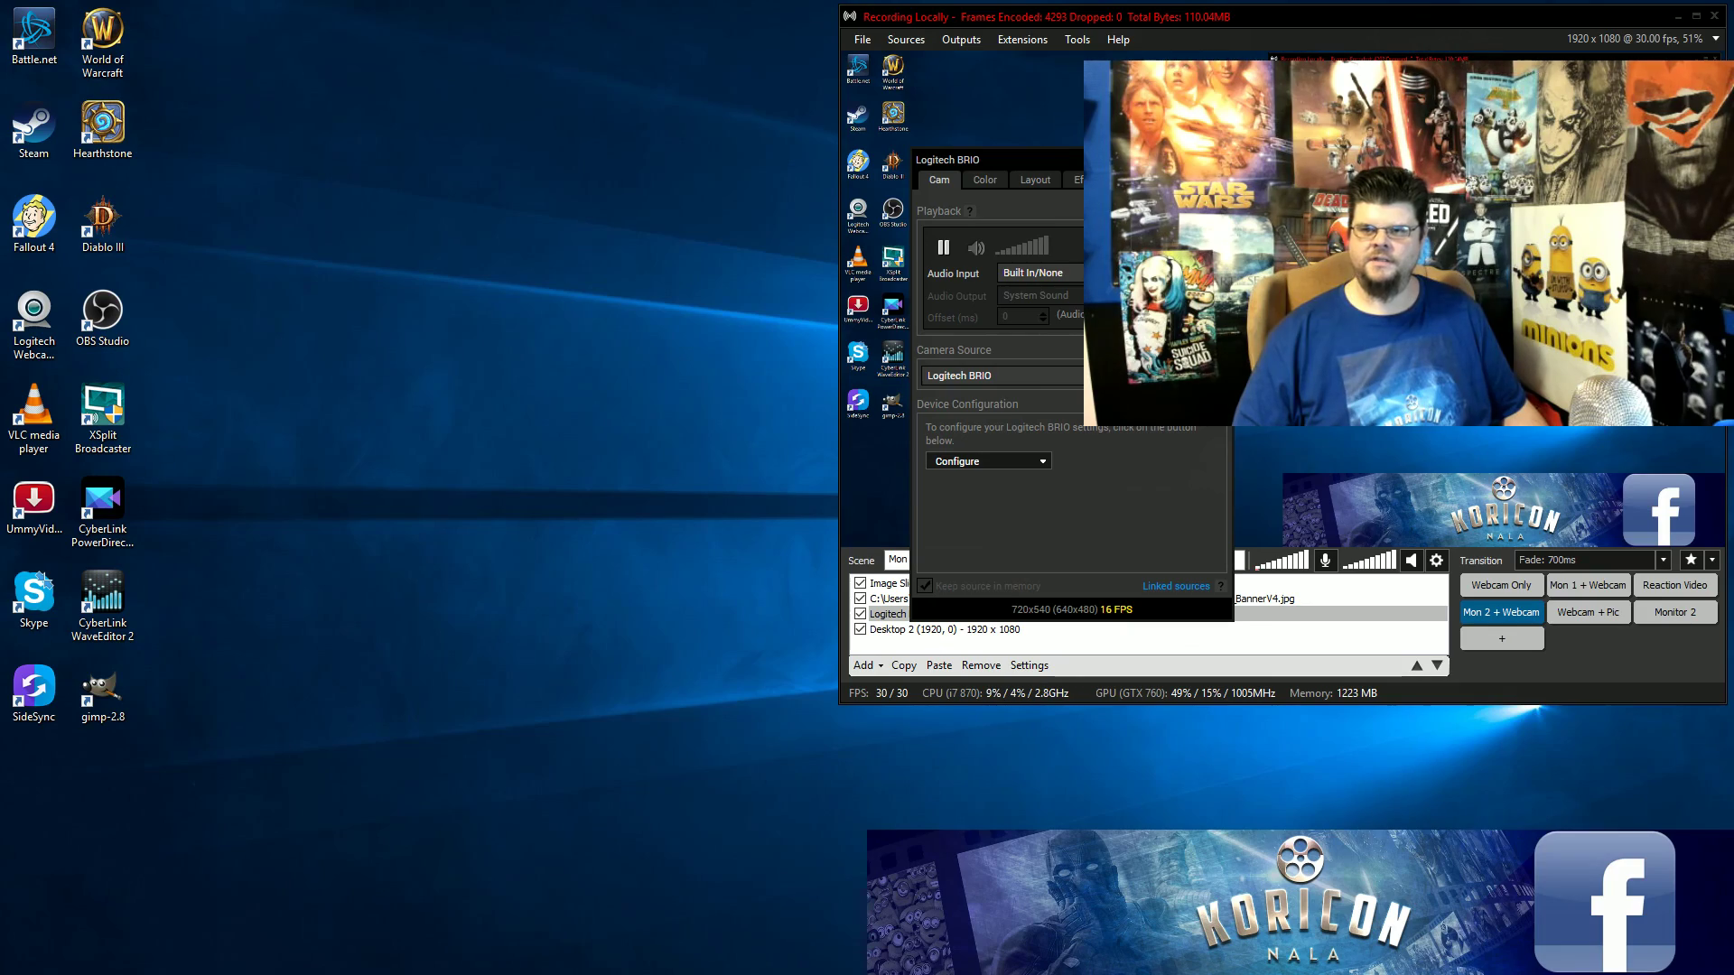
click(1500, 586)
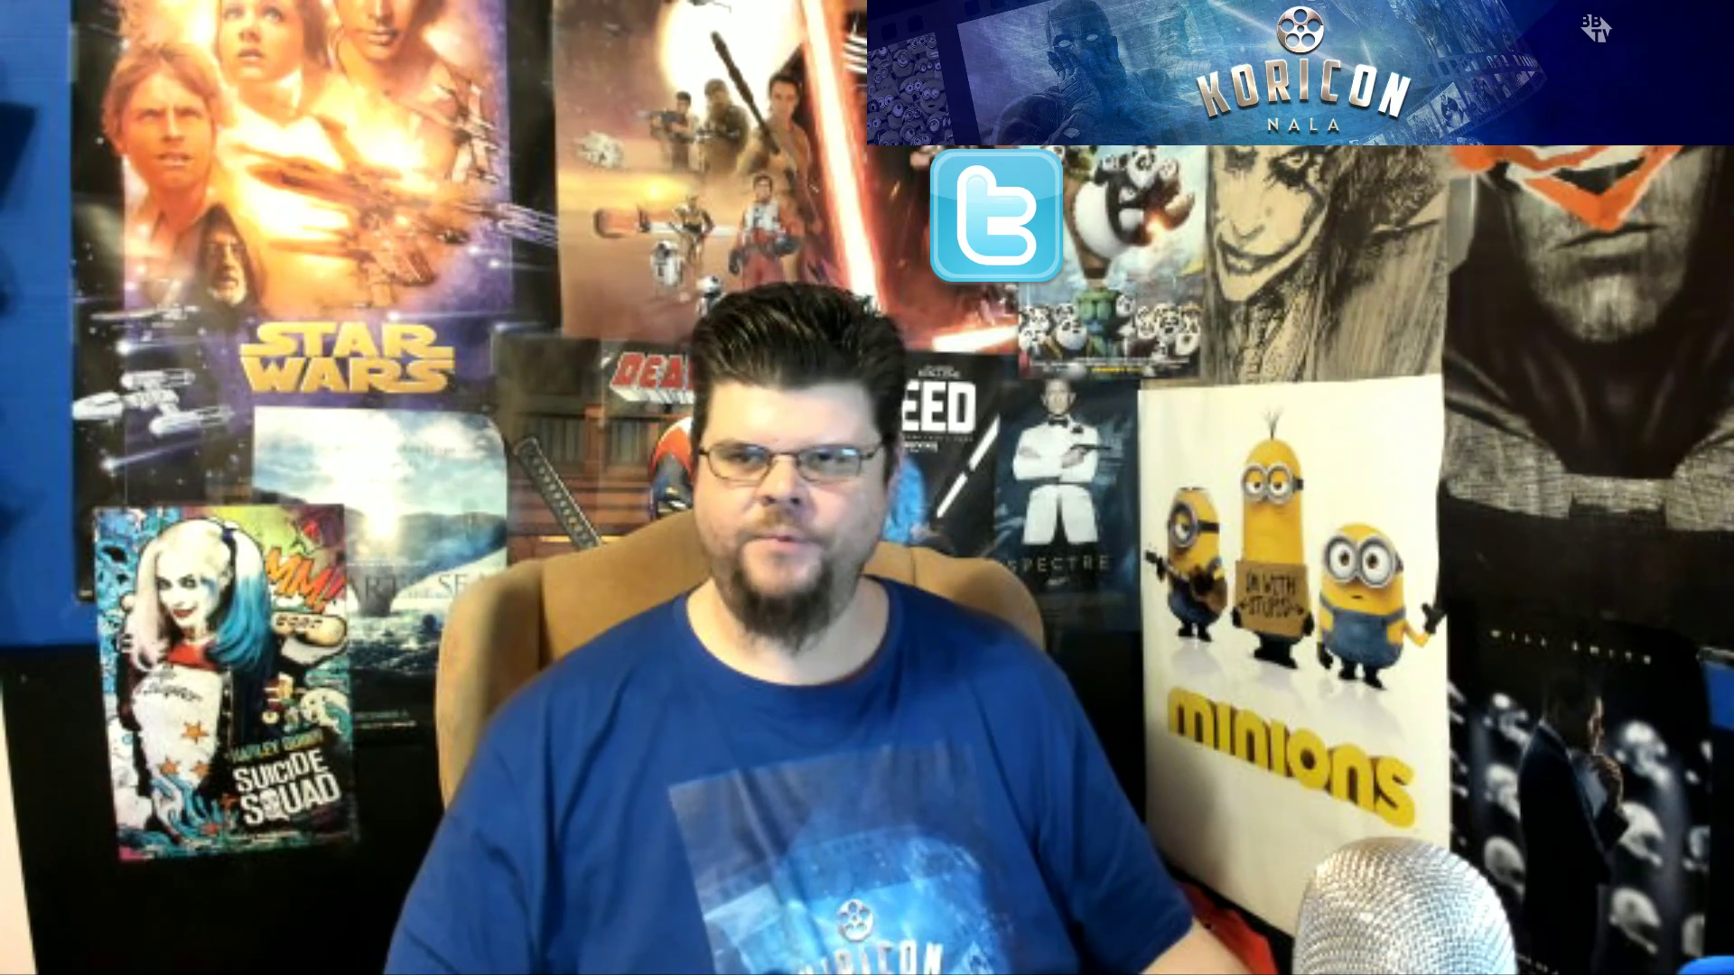
Set the Logitech BRIO's output size to 2560 x 1440 from the Mon 2 + Webcam scene and switch to Webcam Only.
click(1503, 611)
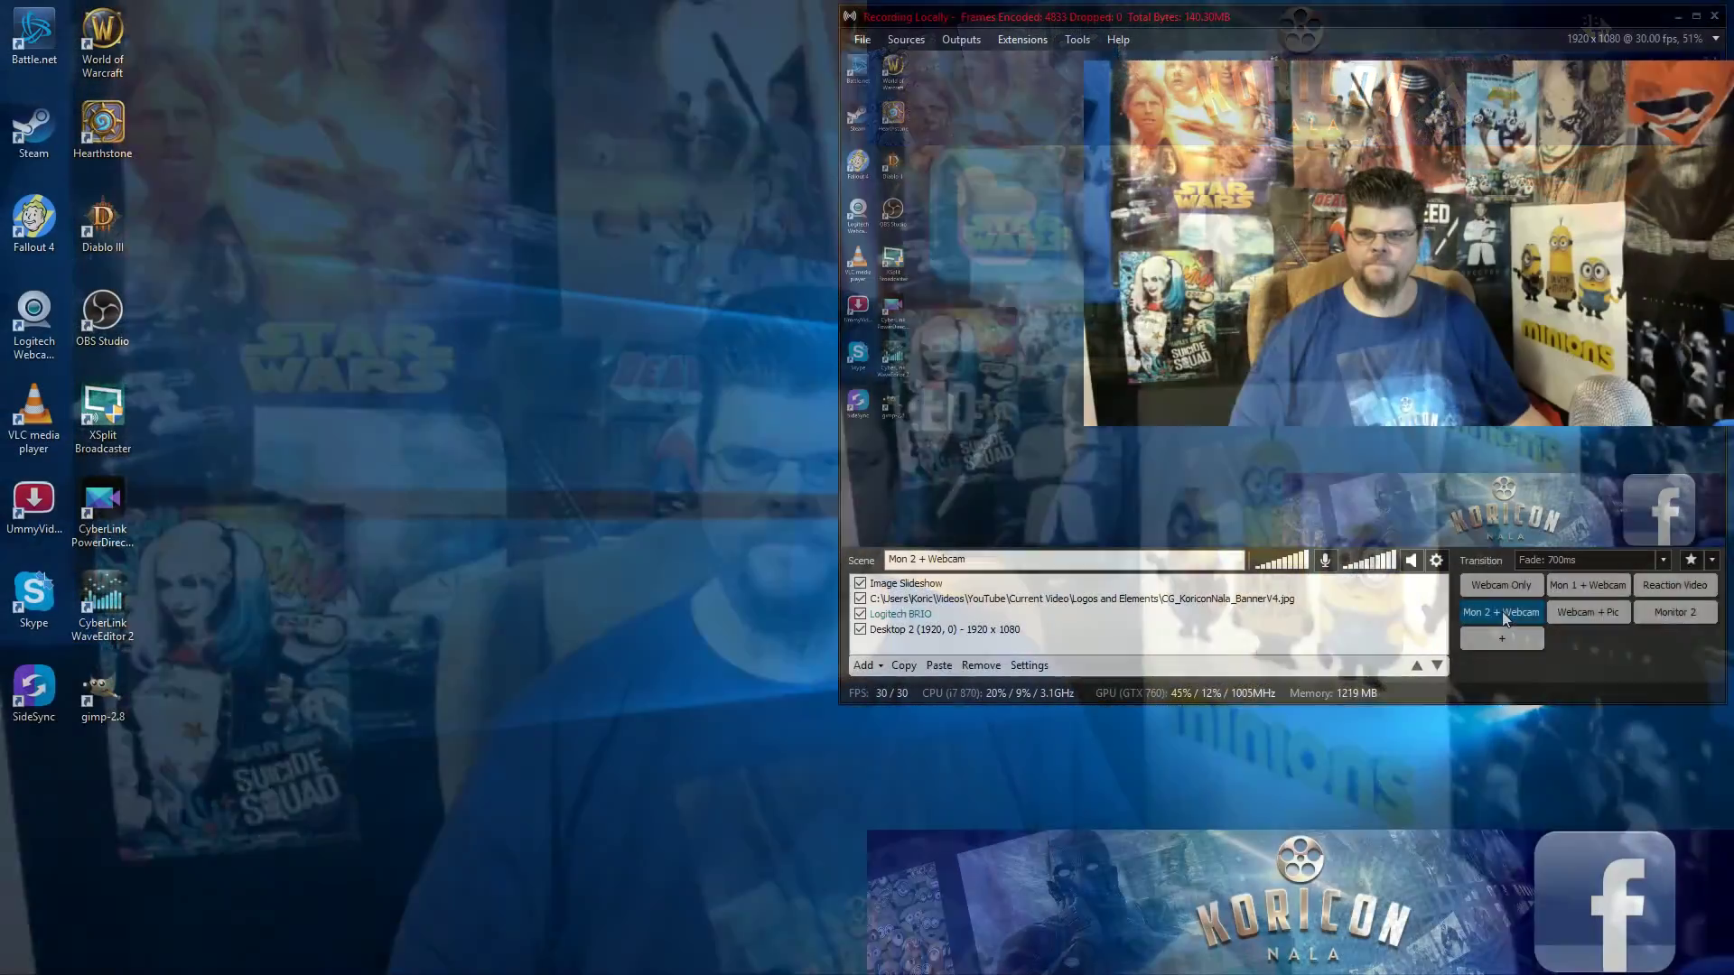
click(908, 617)
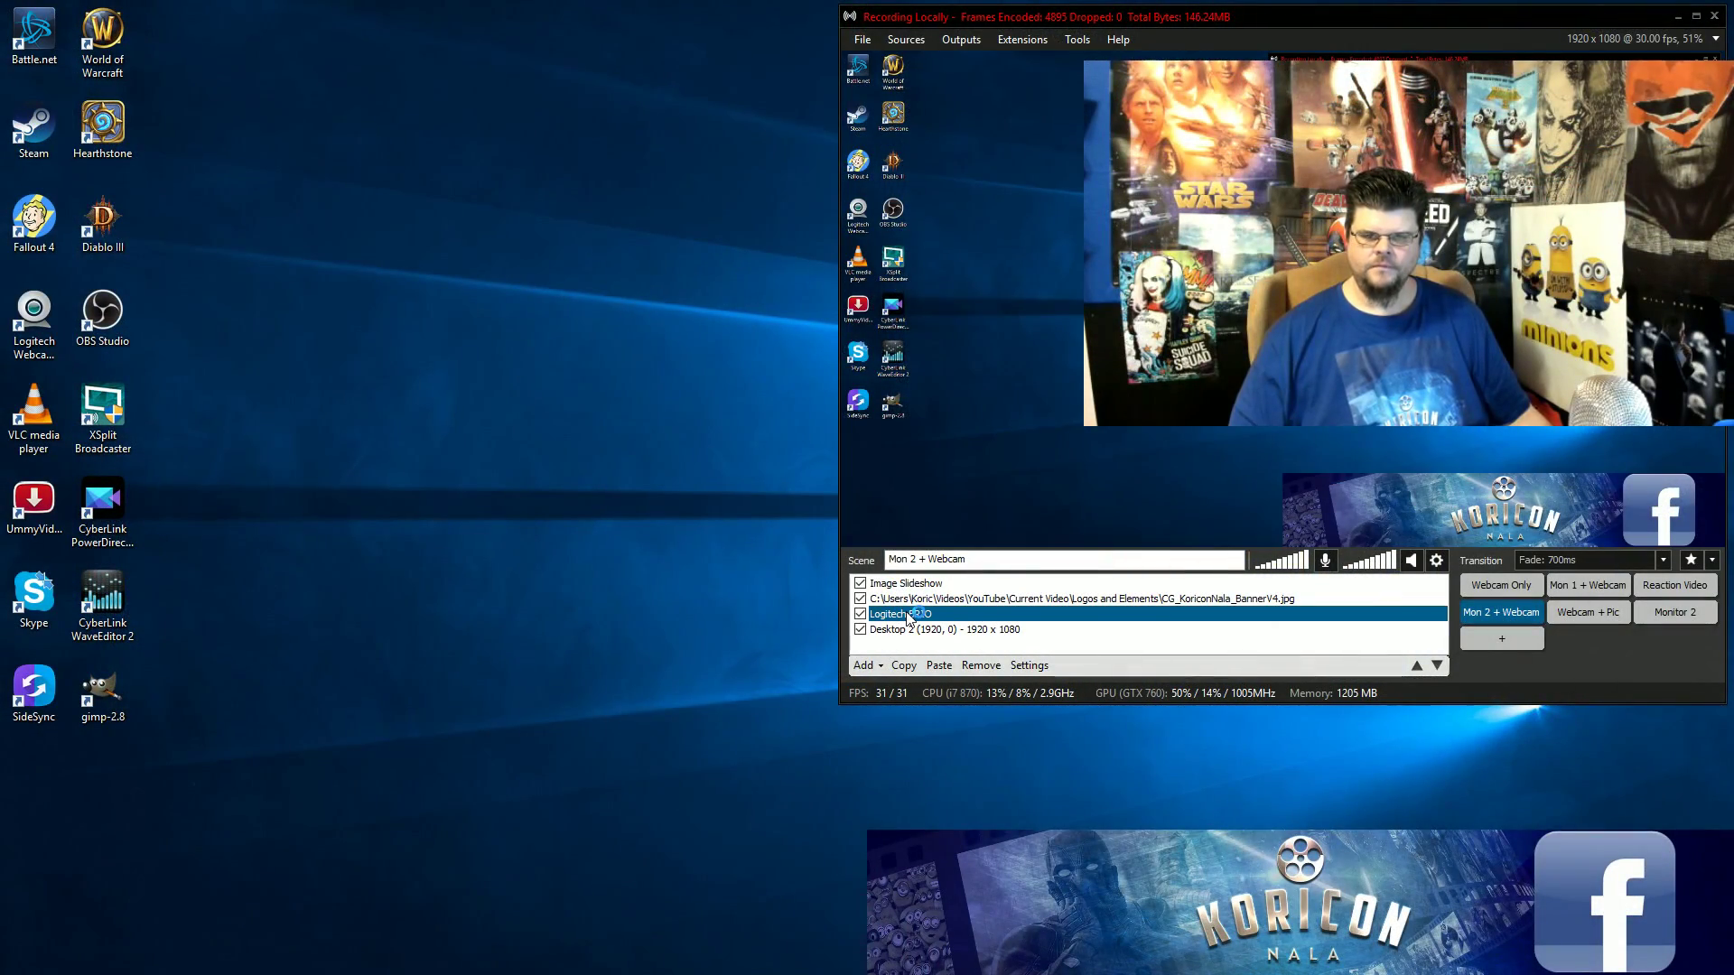
double_click(911, 614)
click(997, 460)
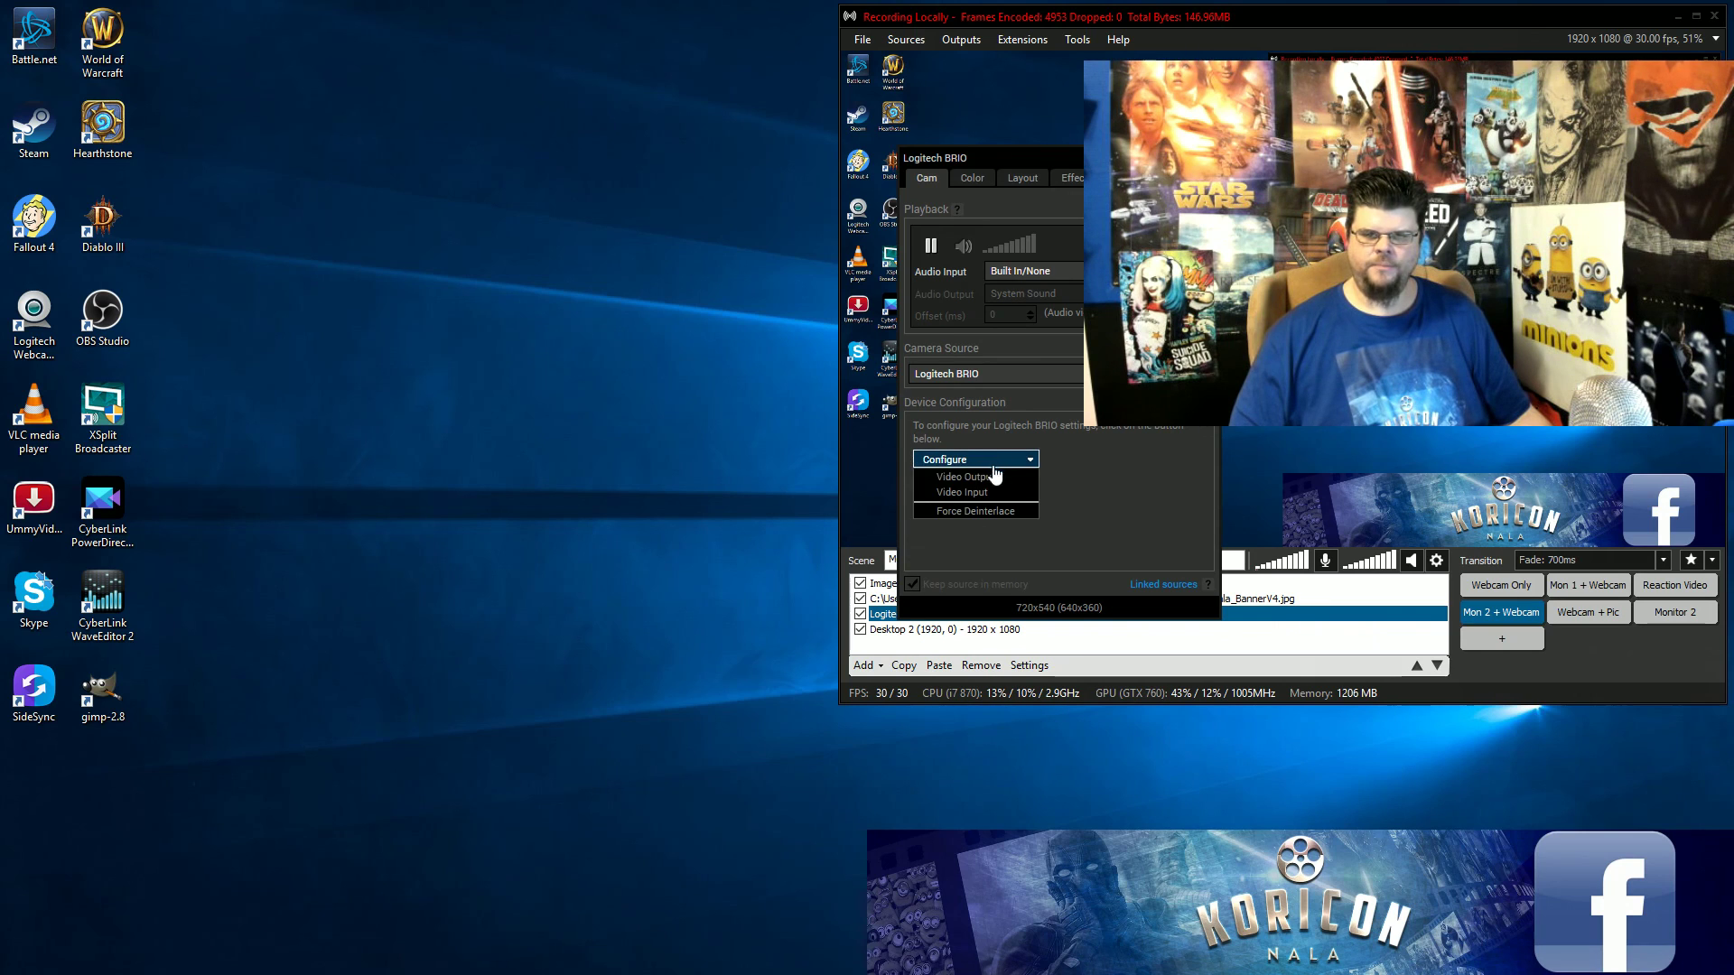
click(991, 479)
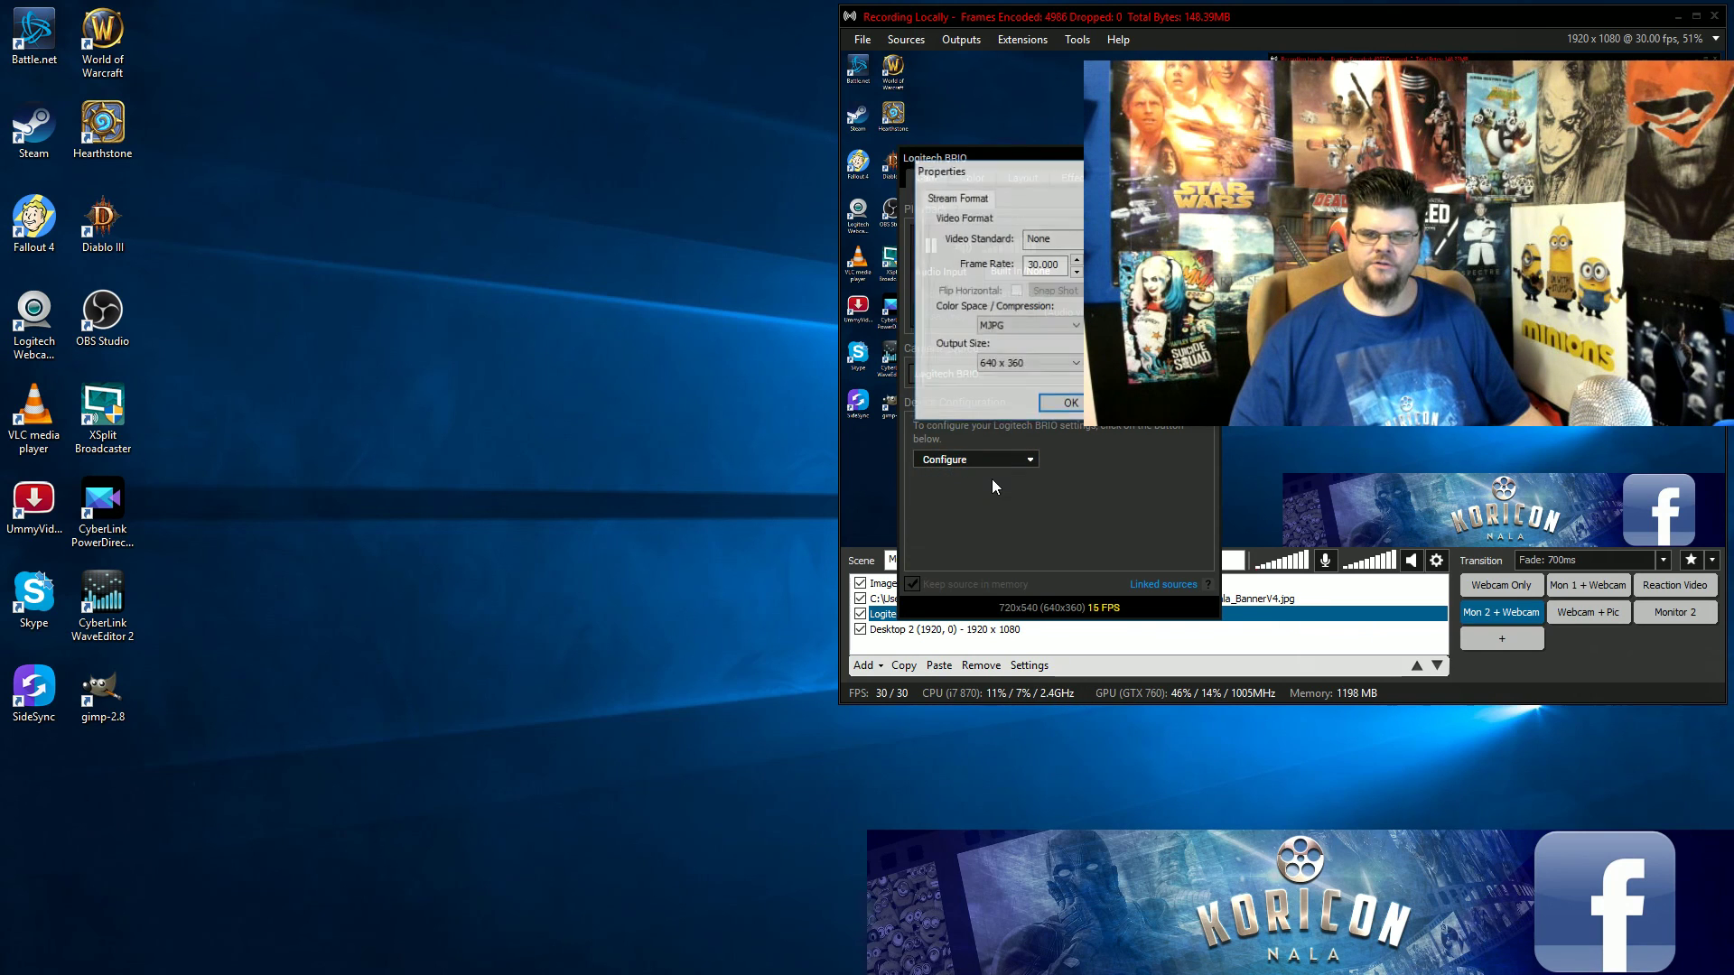
click(1034, 365)
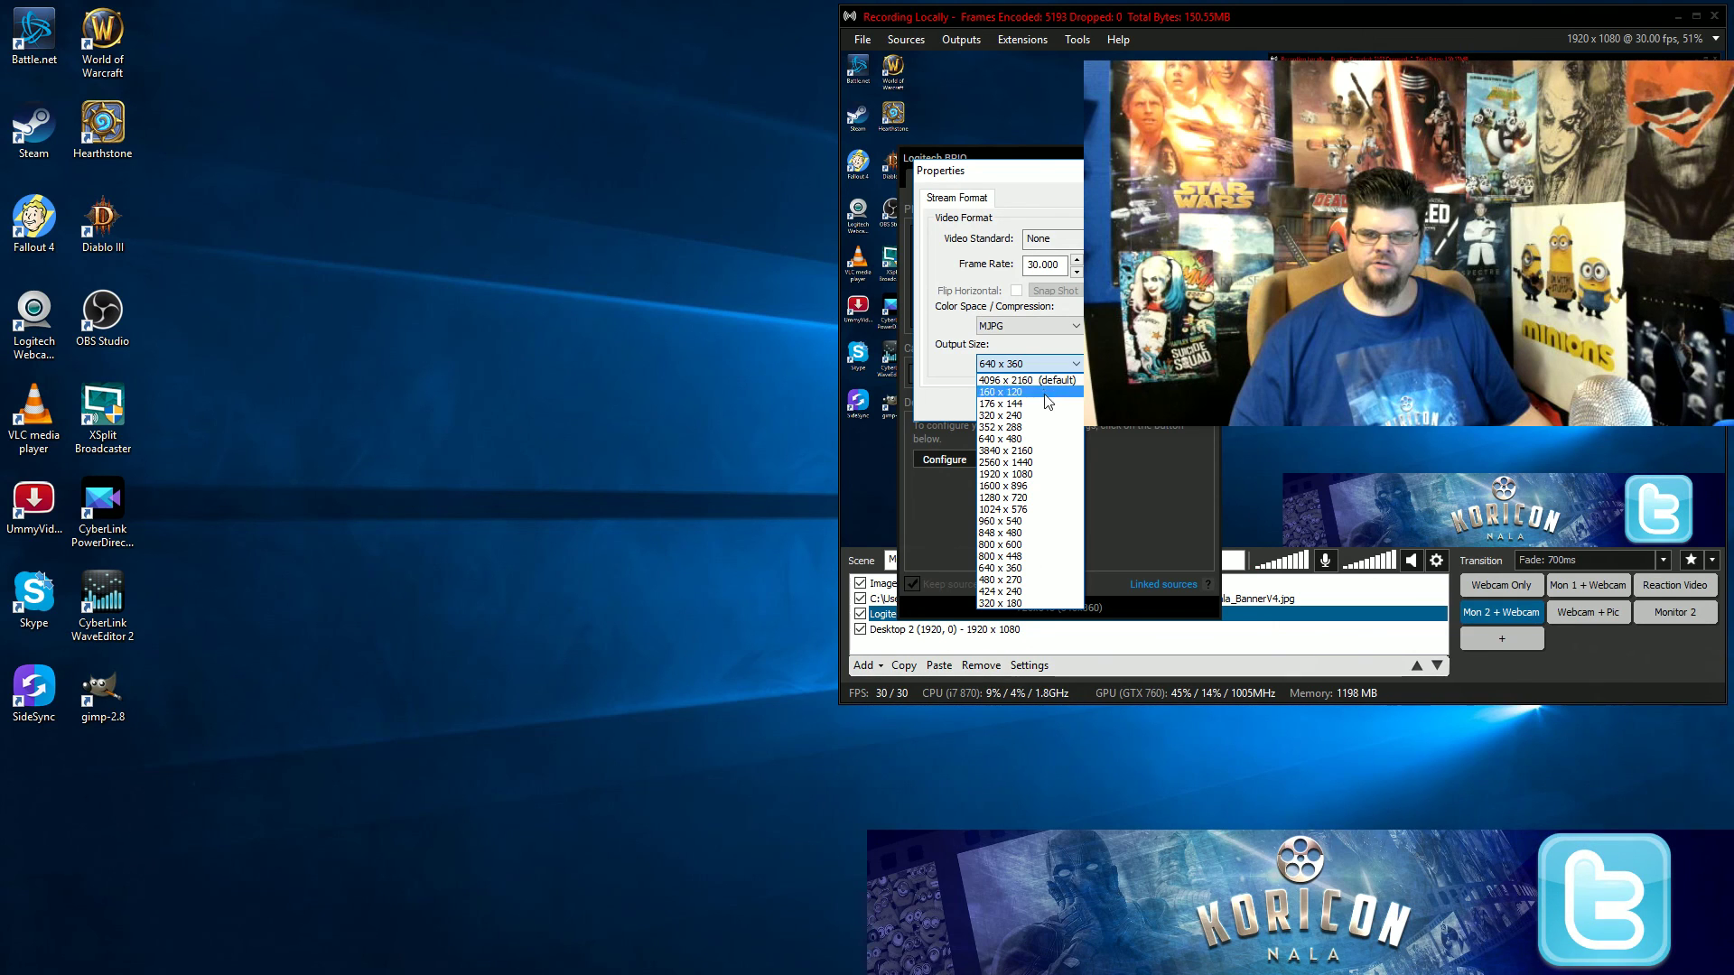
click(1049, 462)
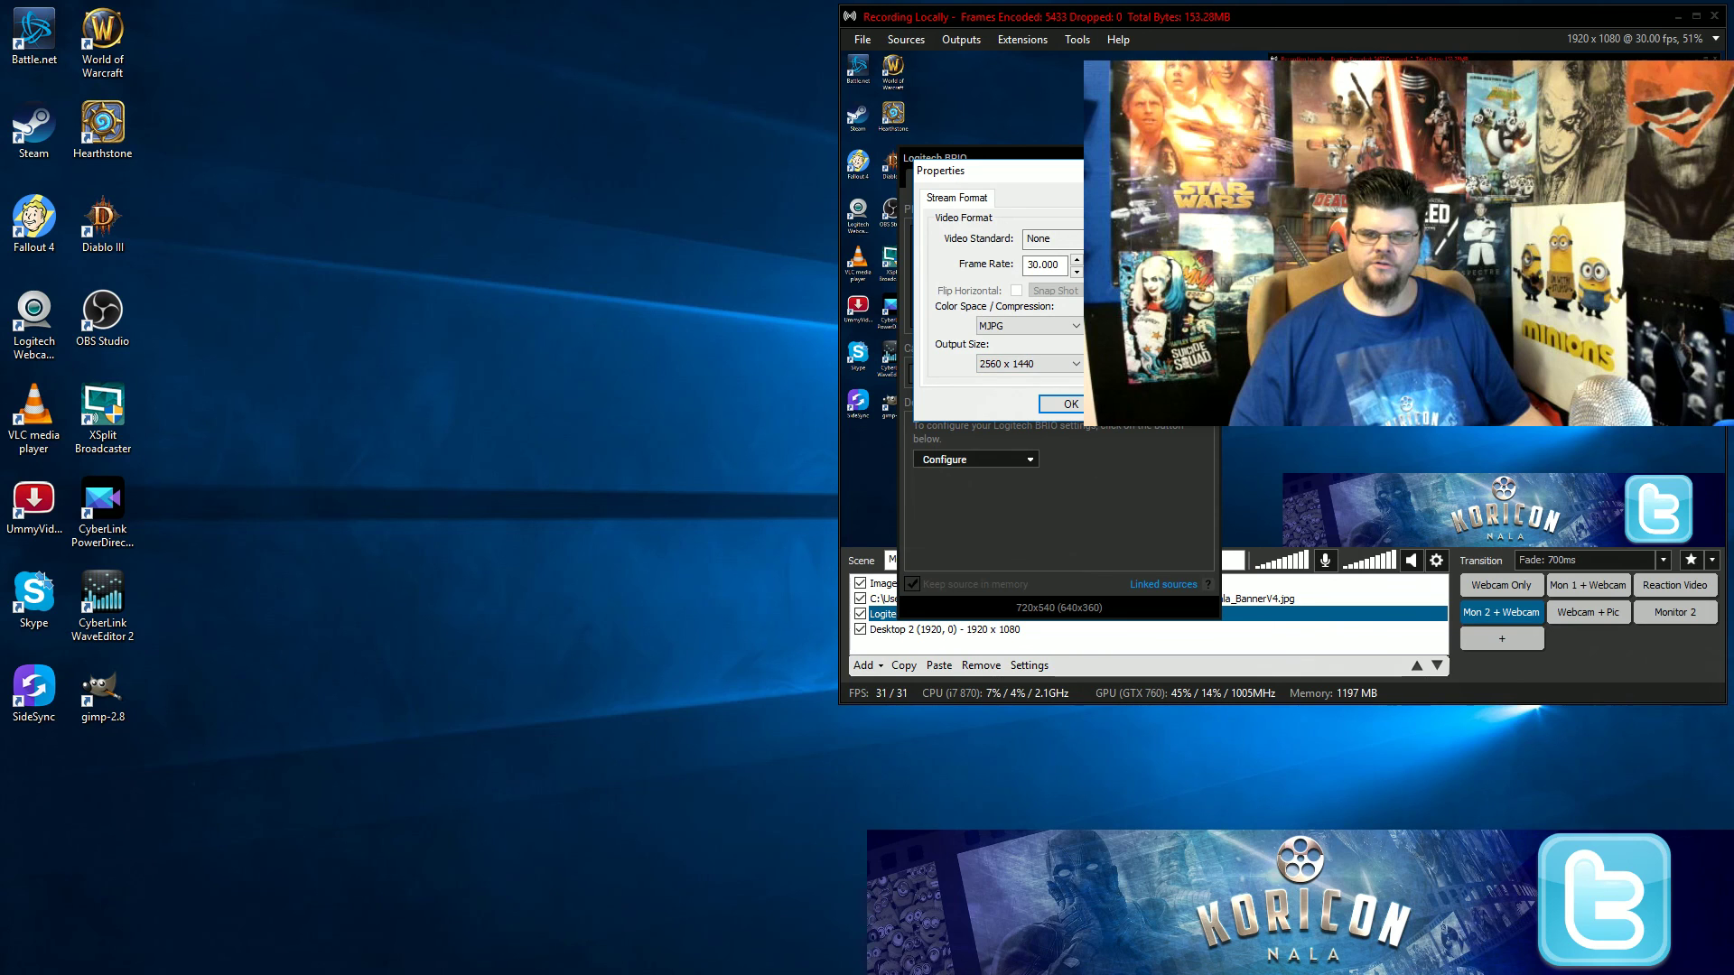
click(1071, 405)
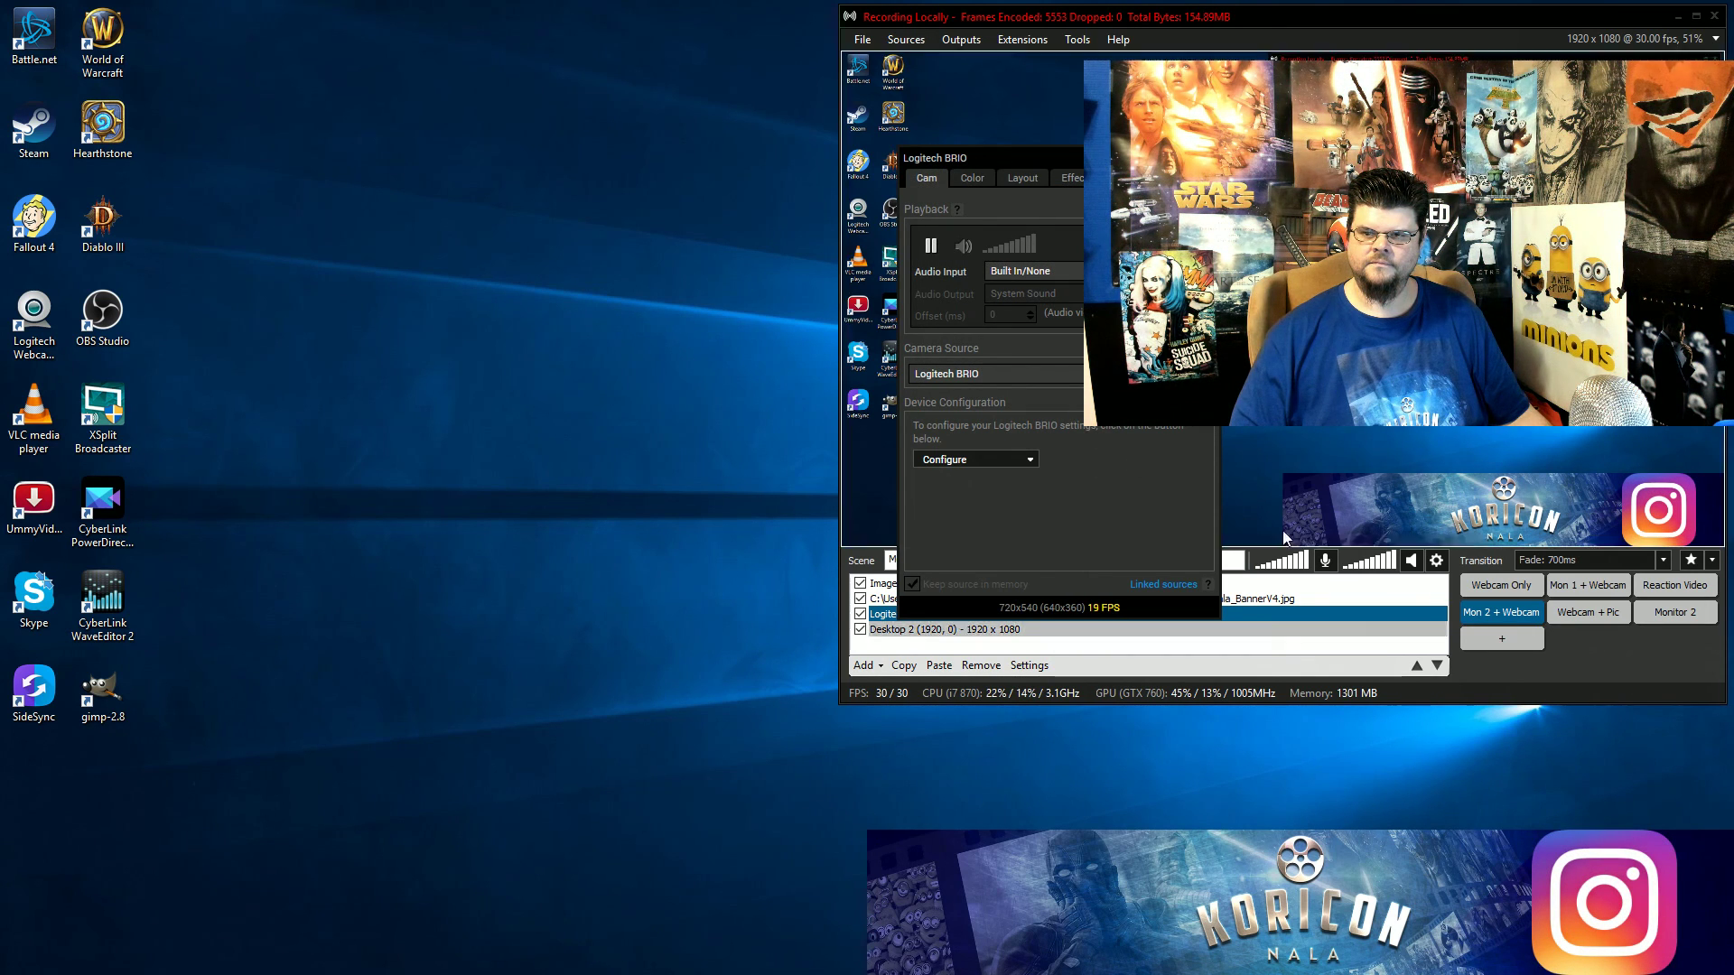
click(1488, 589)
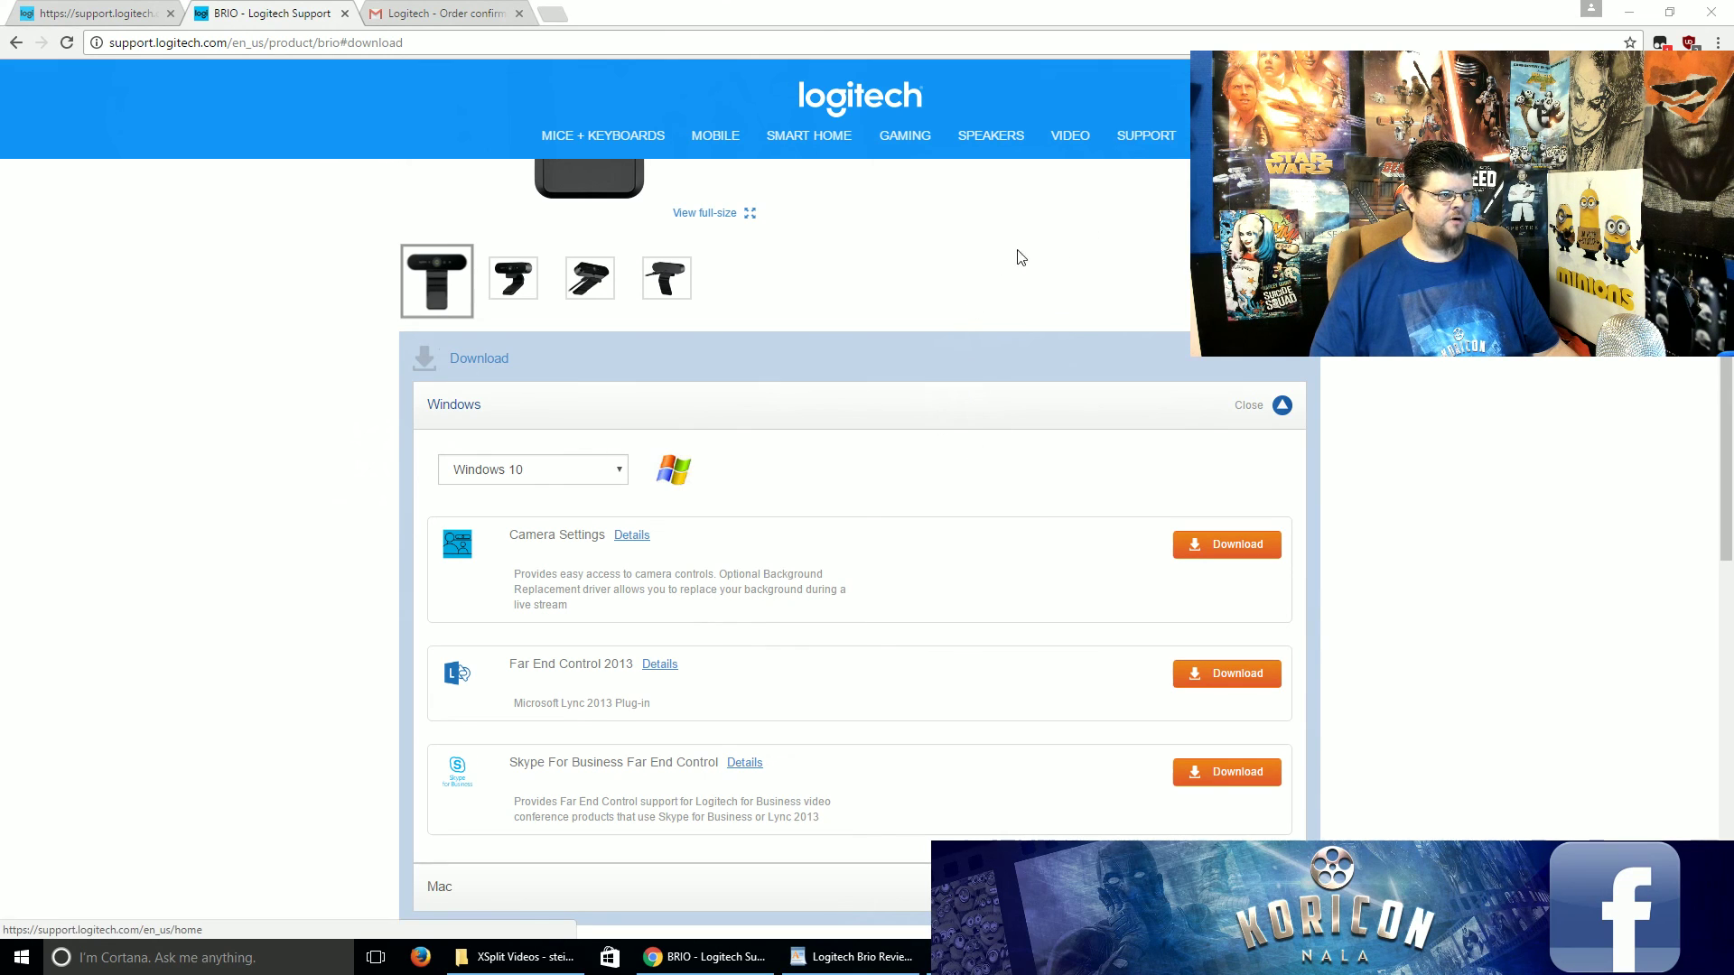
Download the Windows 10 Camera Settings software from the BRIO support page's downloads section.
scroll(870, 266, up, 7)
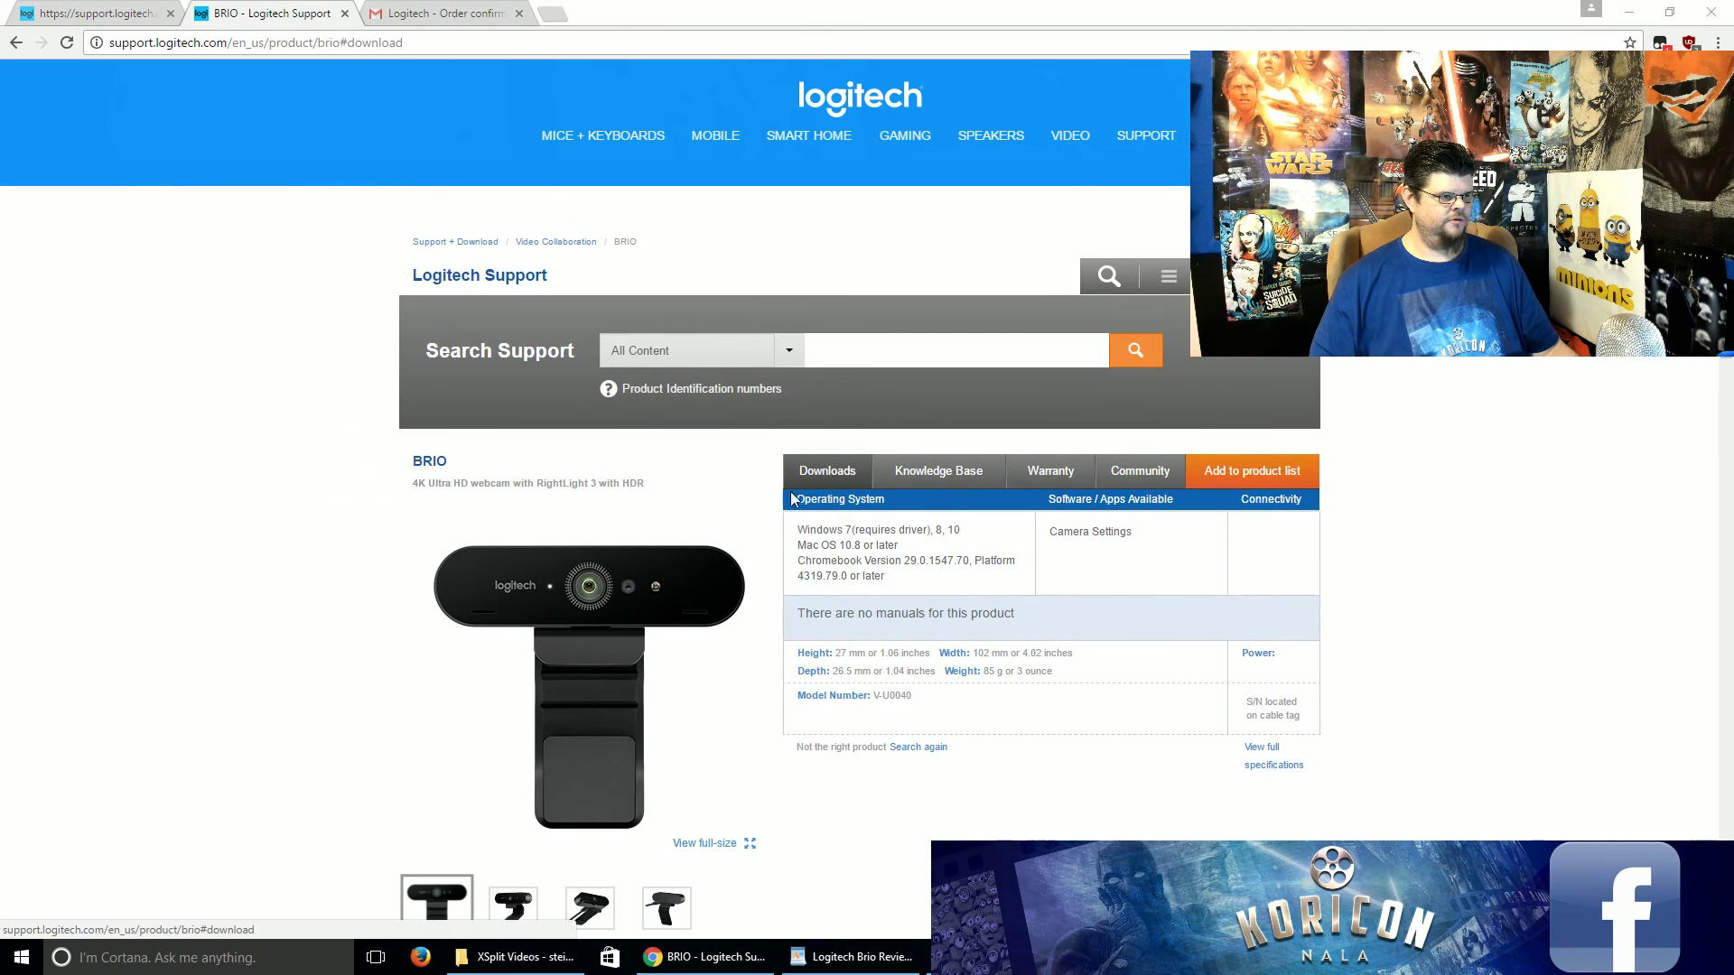
click(817, 481)
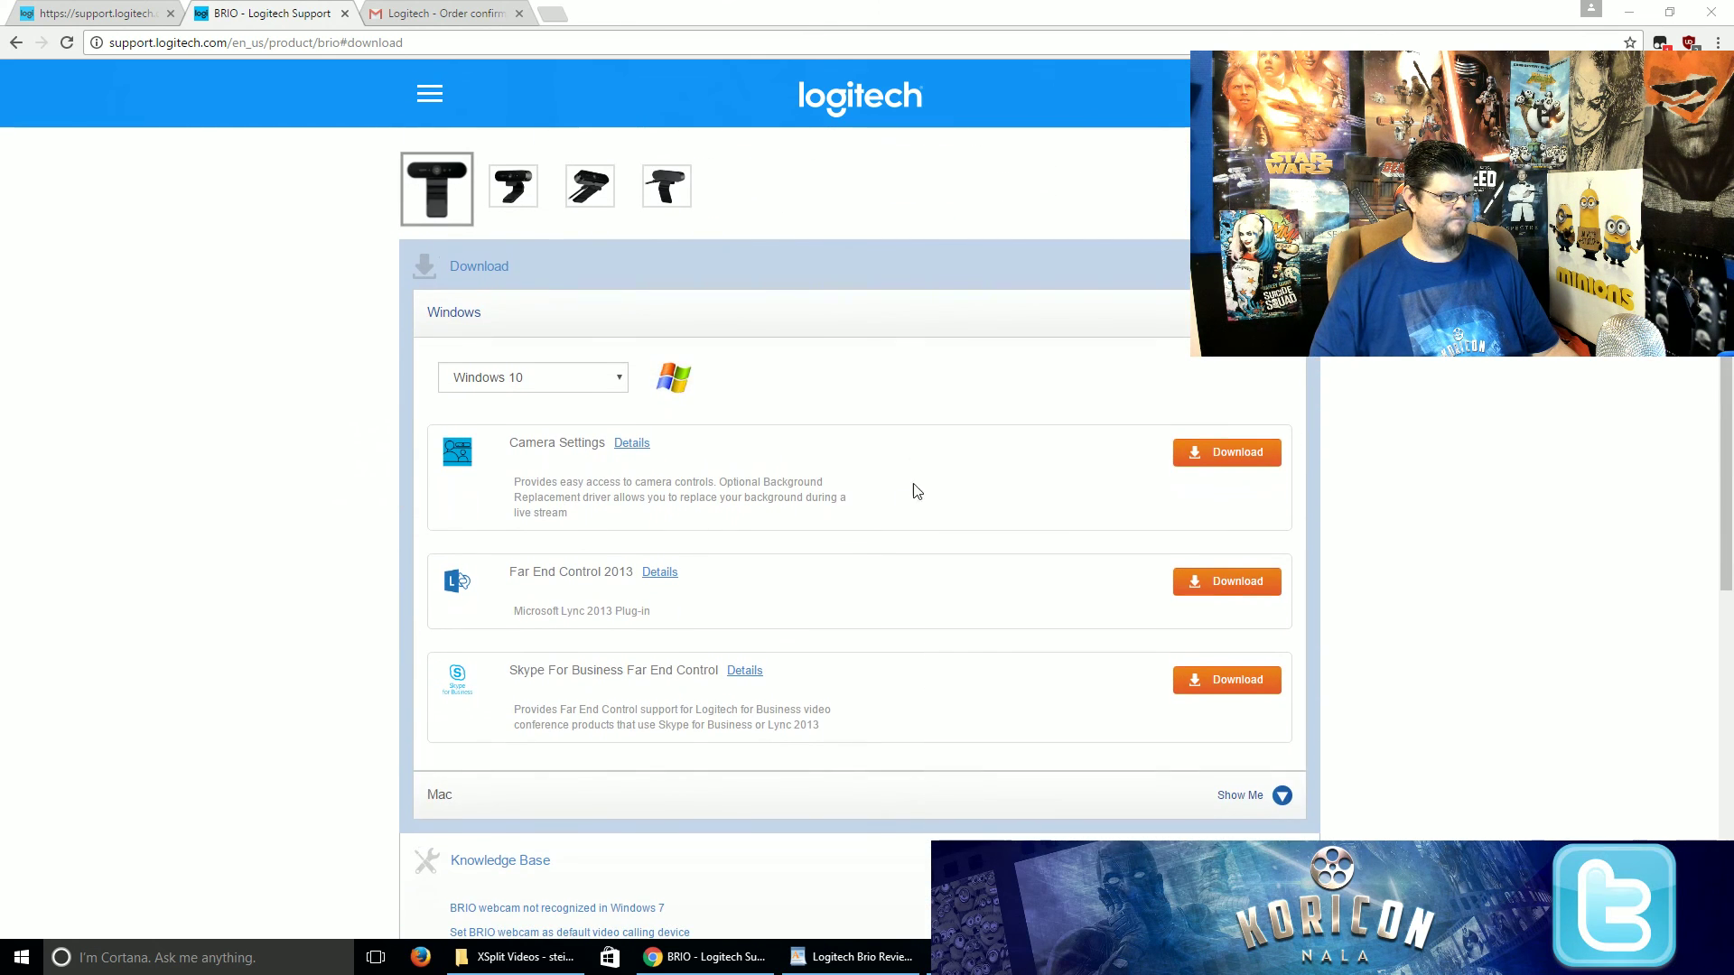
click(1221, 457)
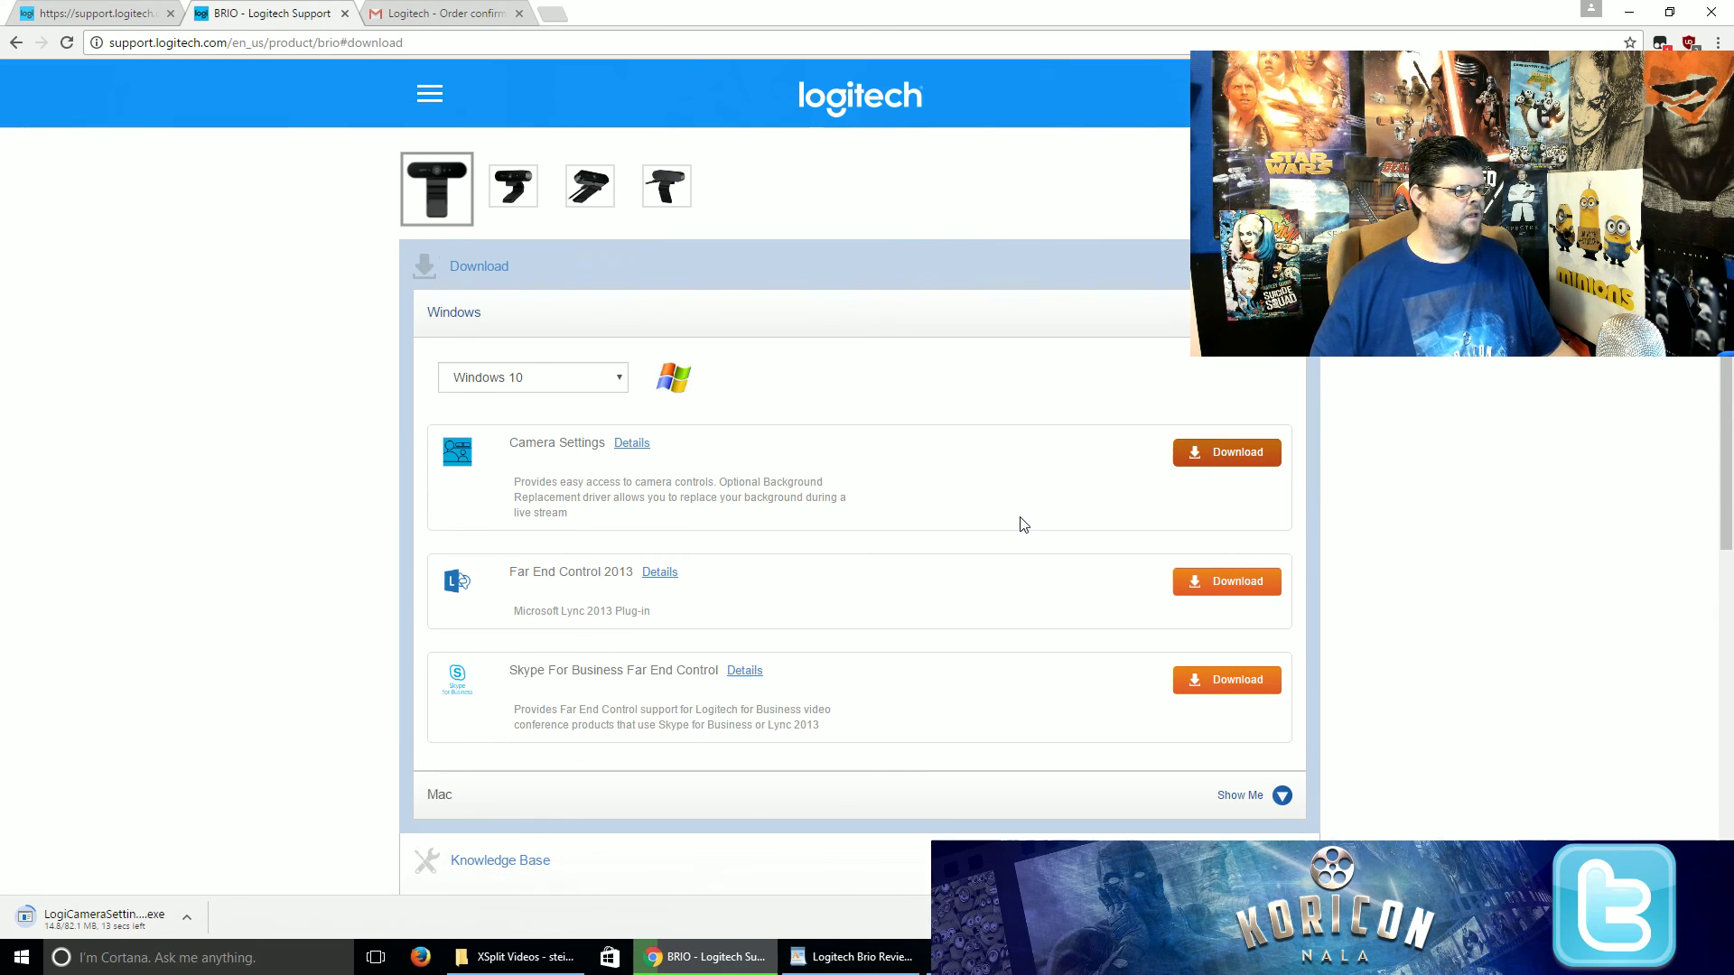
Download the optional Background Replacement driver from the Camera Settings details and close those details and the finished-downloads bar.
click(632, 443)
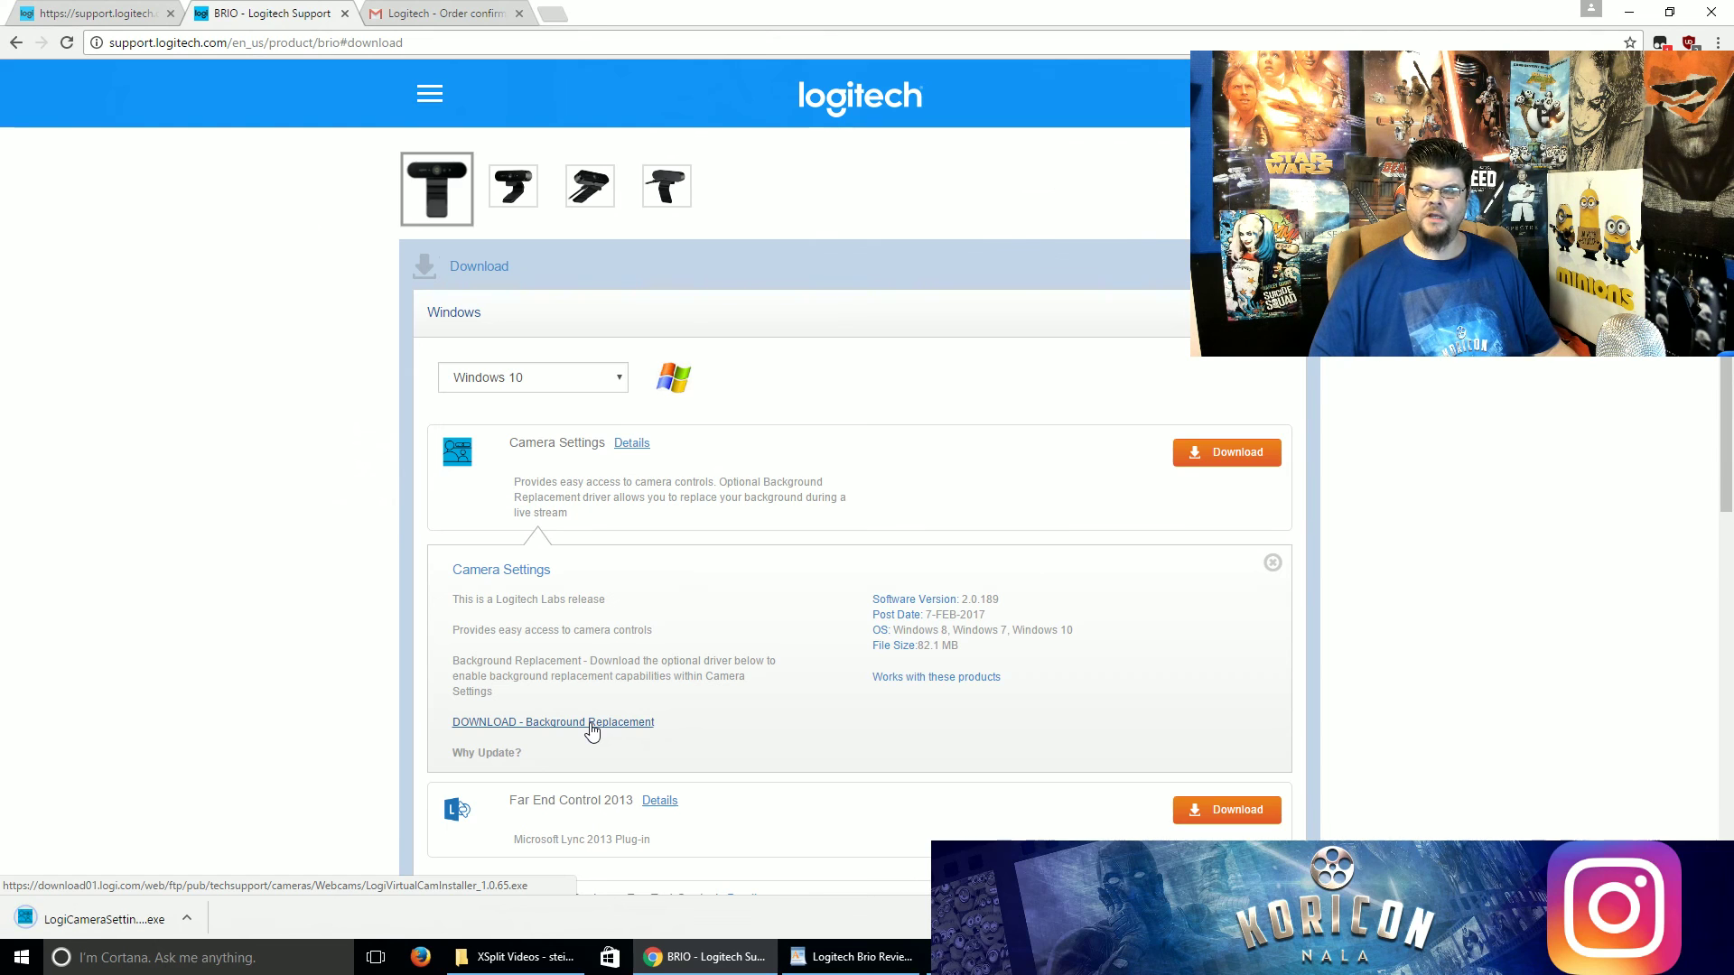
click(592, 723)
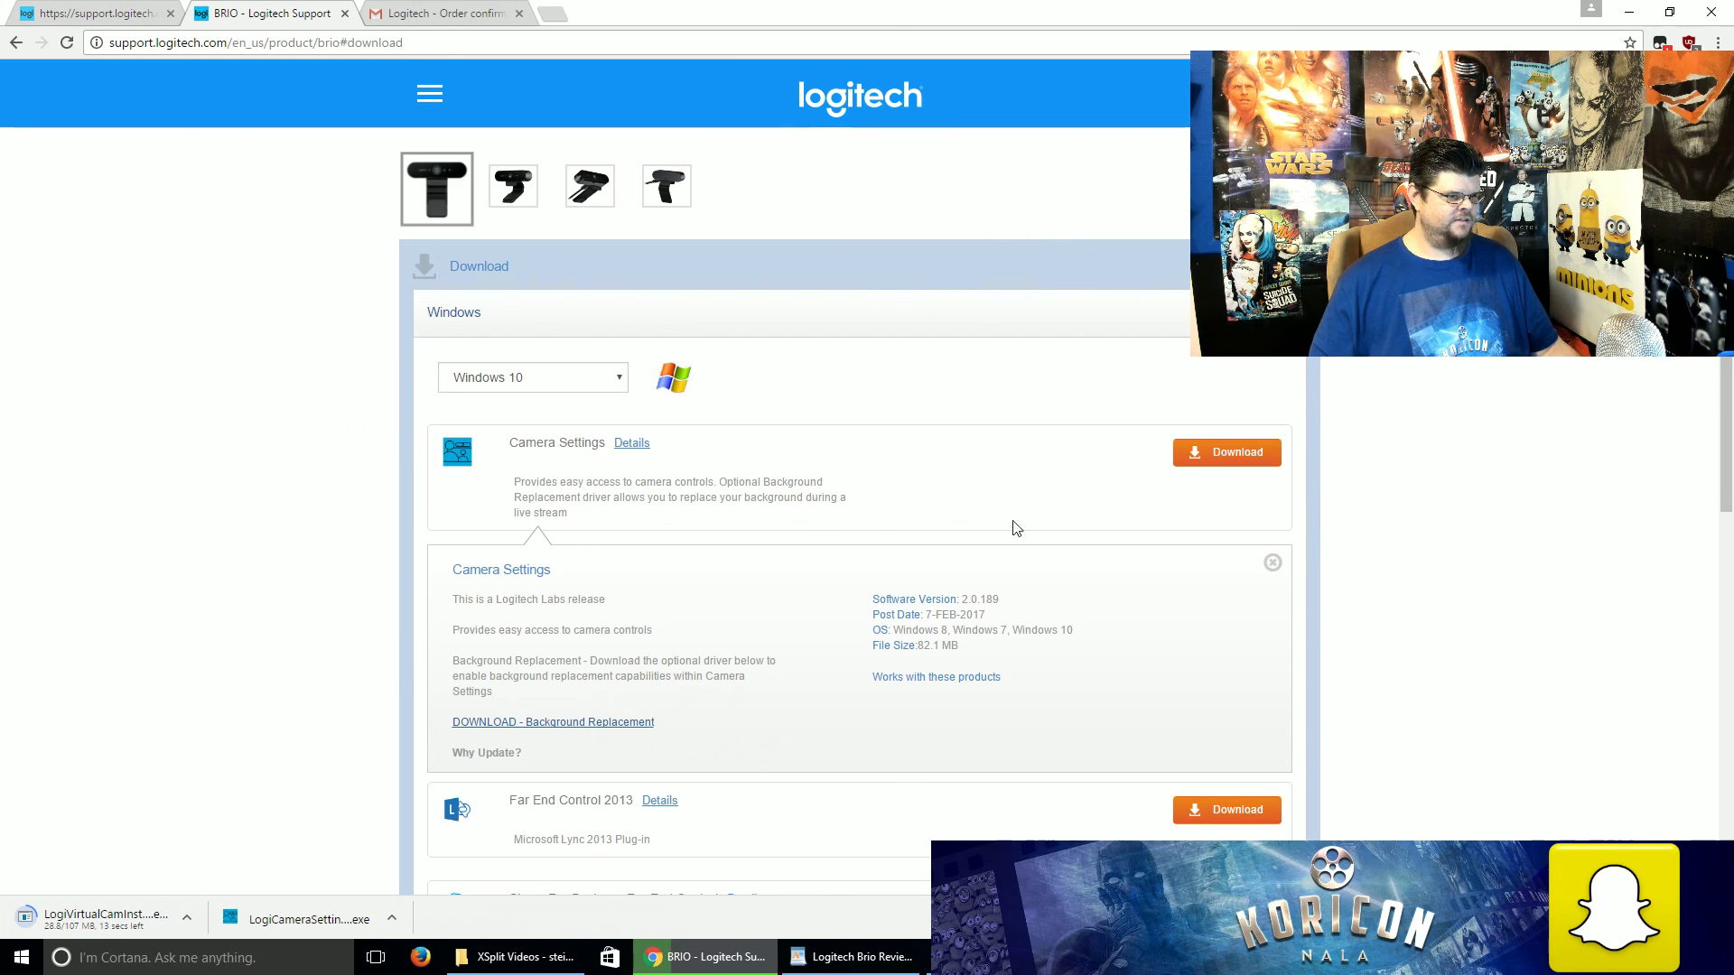
click(1272, 562)
click(1719, 918)
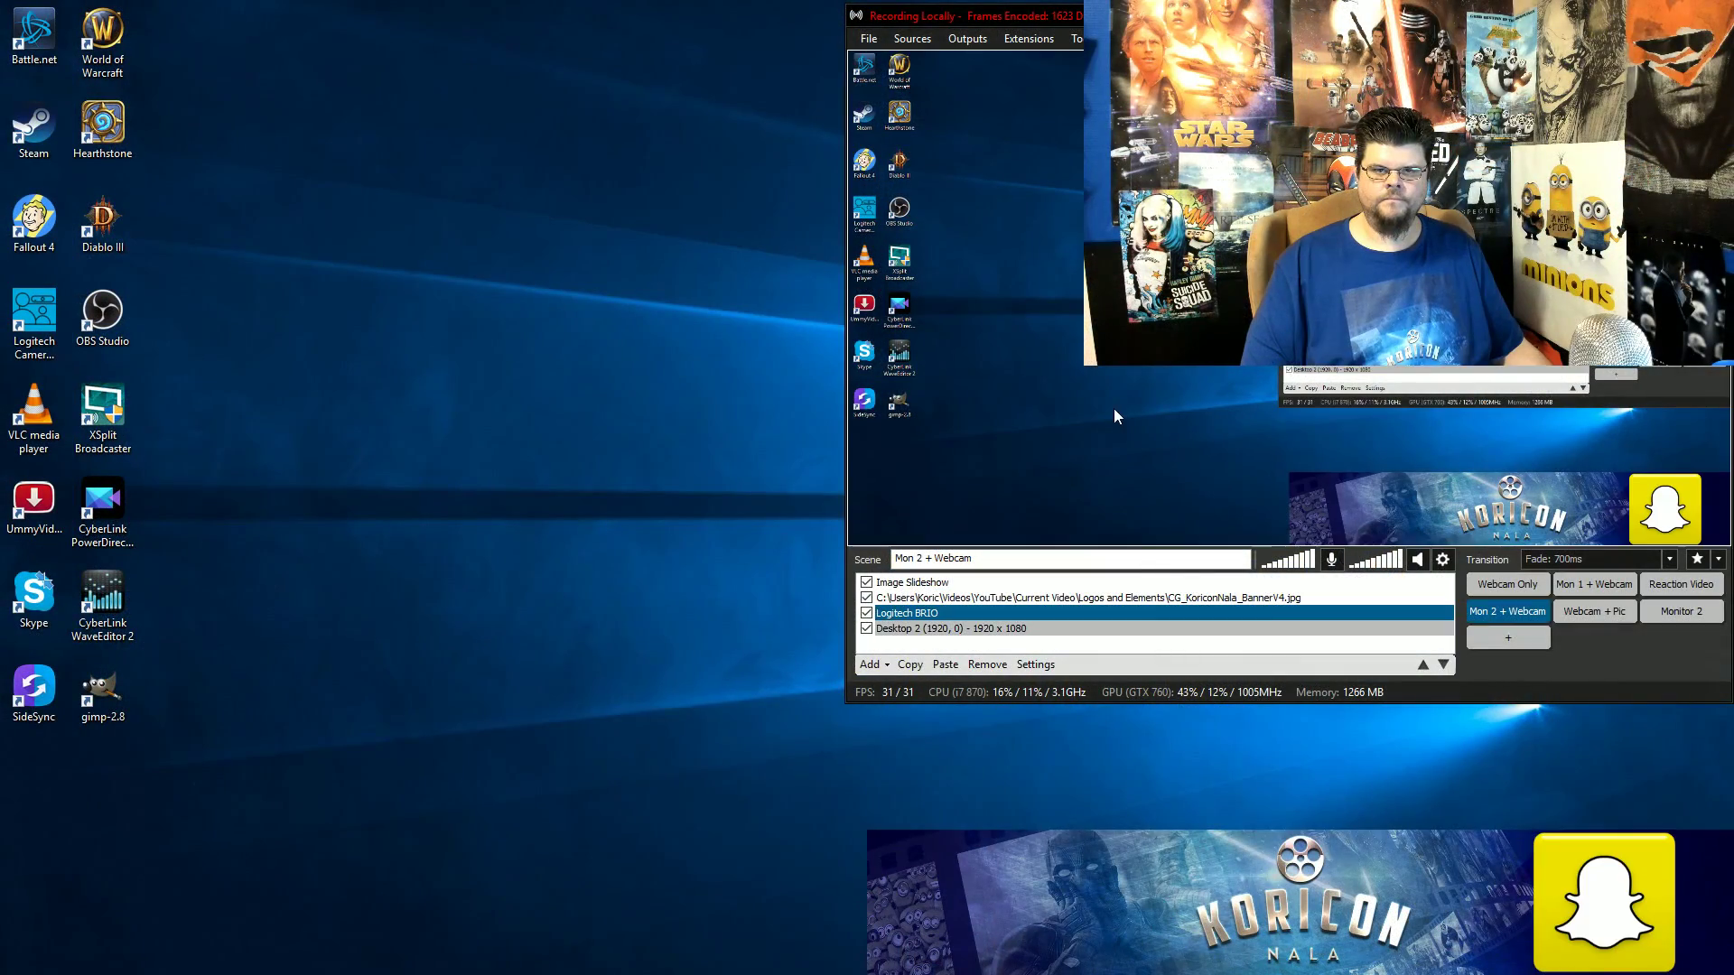
Open Logitech Camera Settings and examine the BRIO's background replacement choices and image adjustments.
click(34, 316)
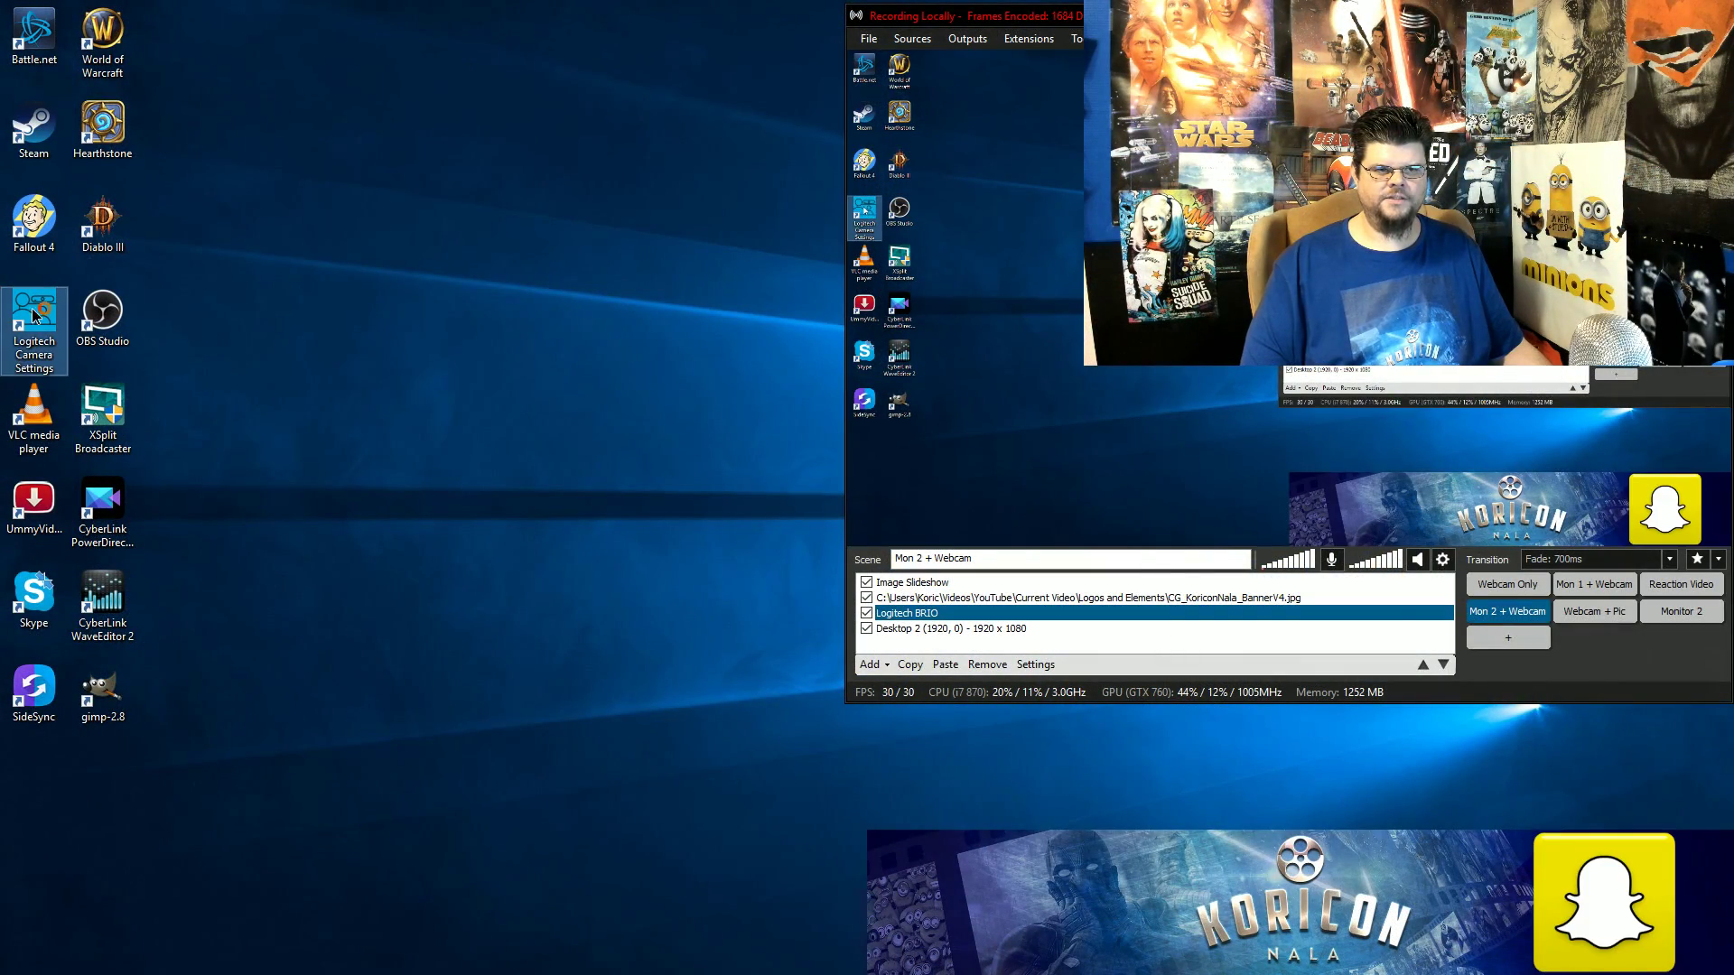
double_click(35, 315)
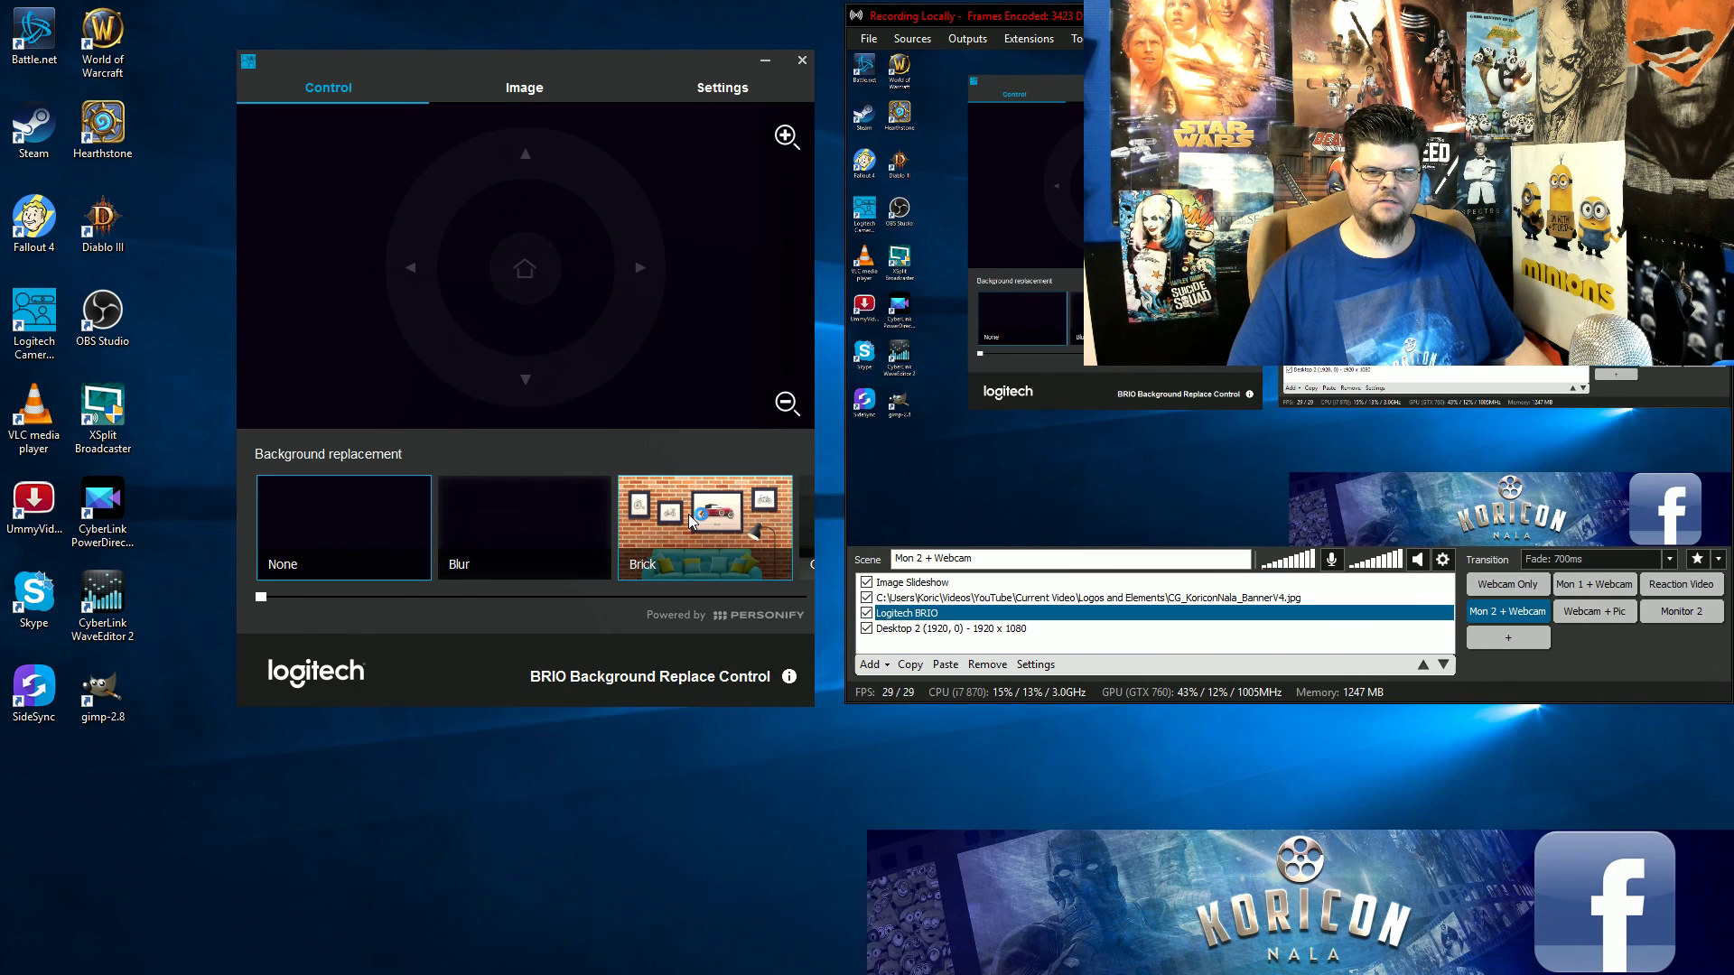
click(808, 538)
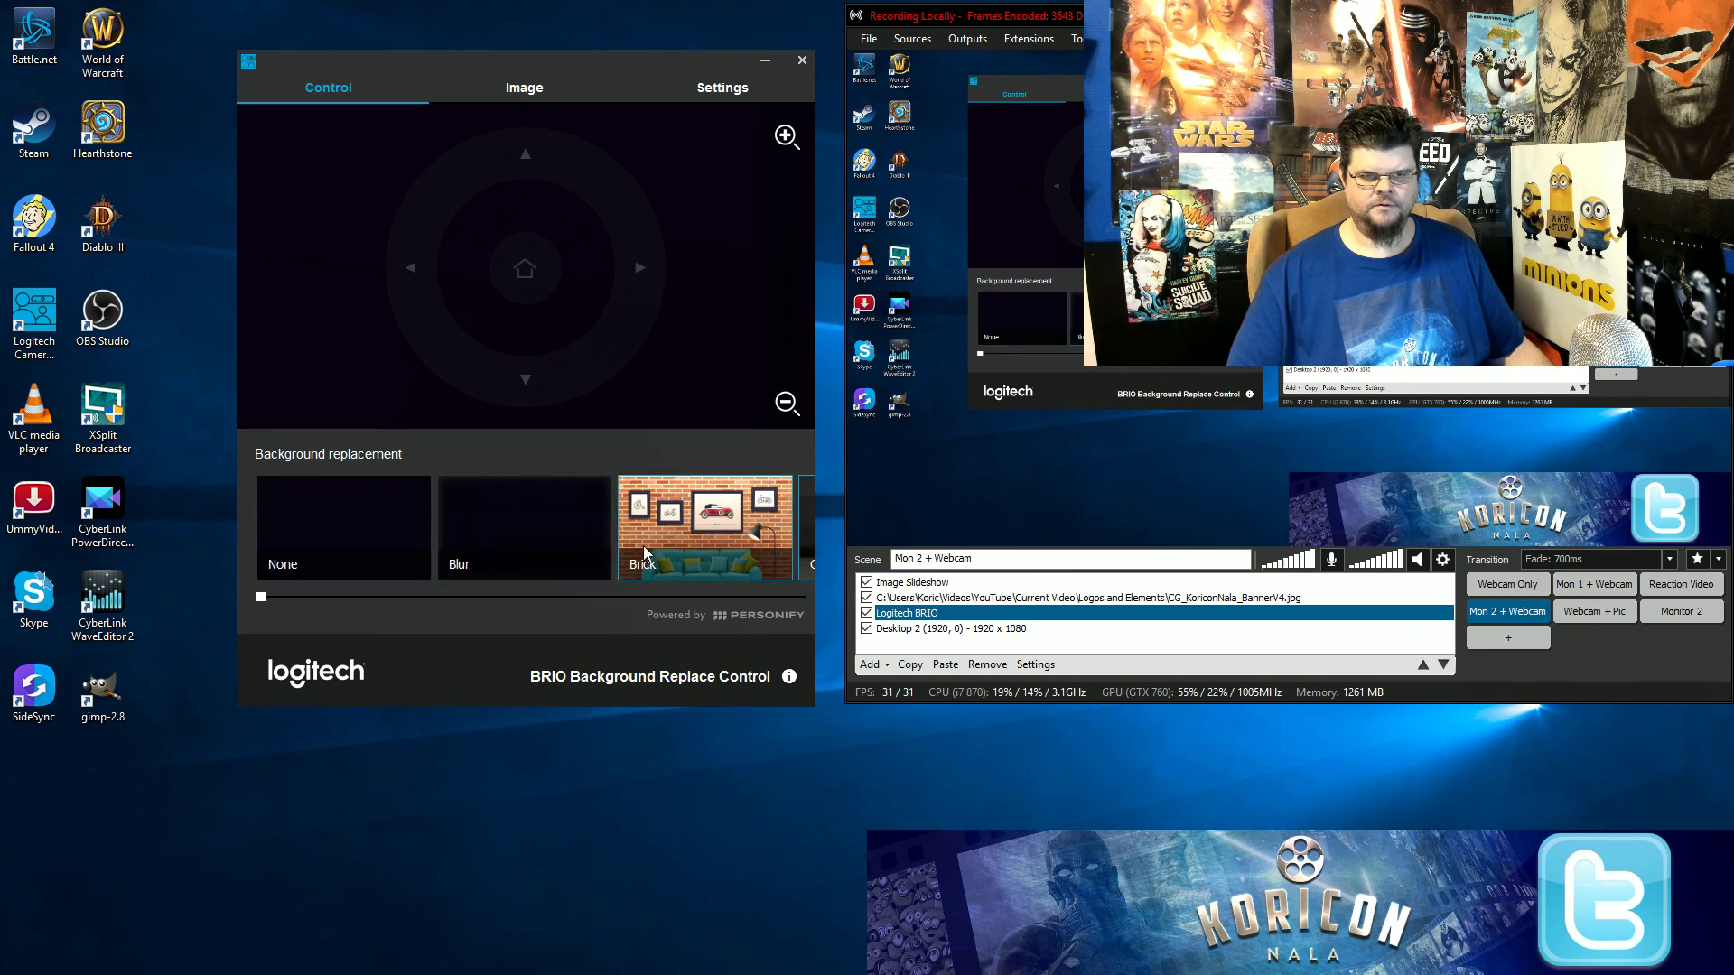
drag(261, 598, 818, 606)
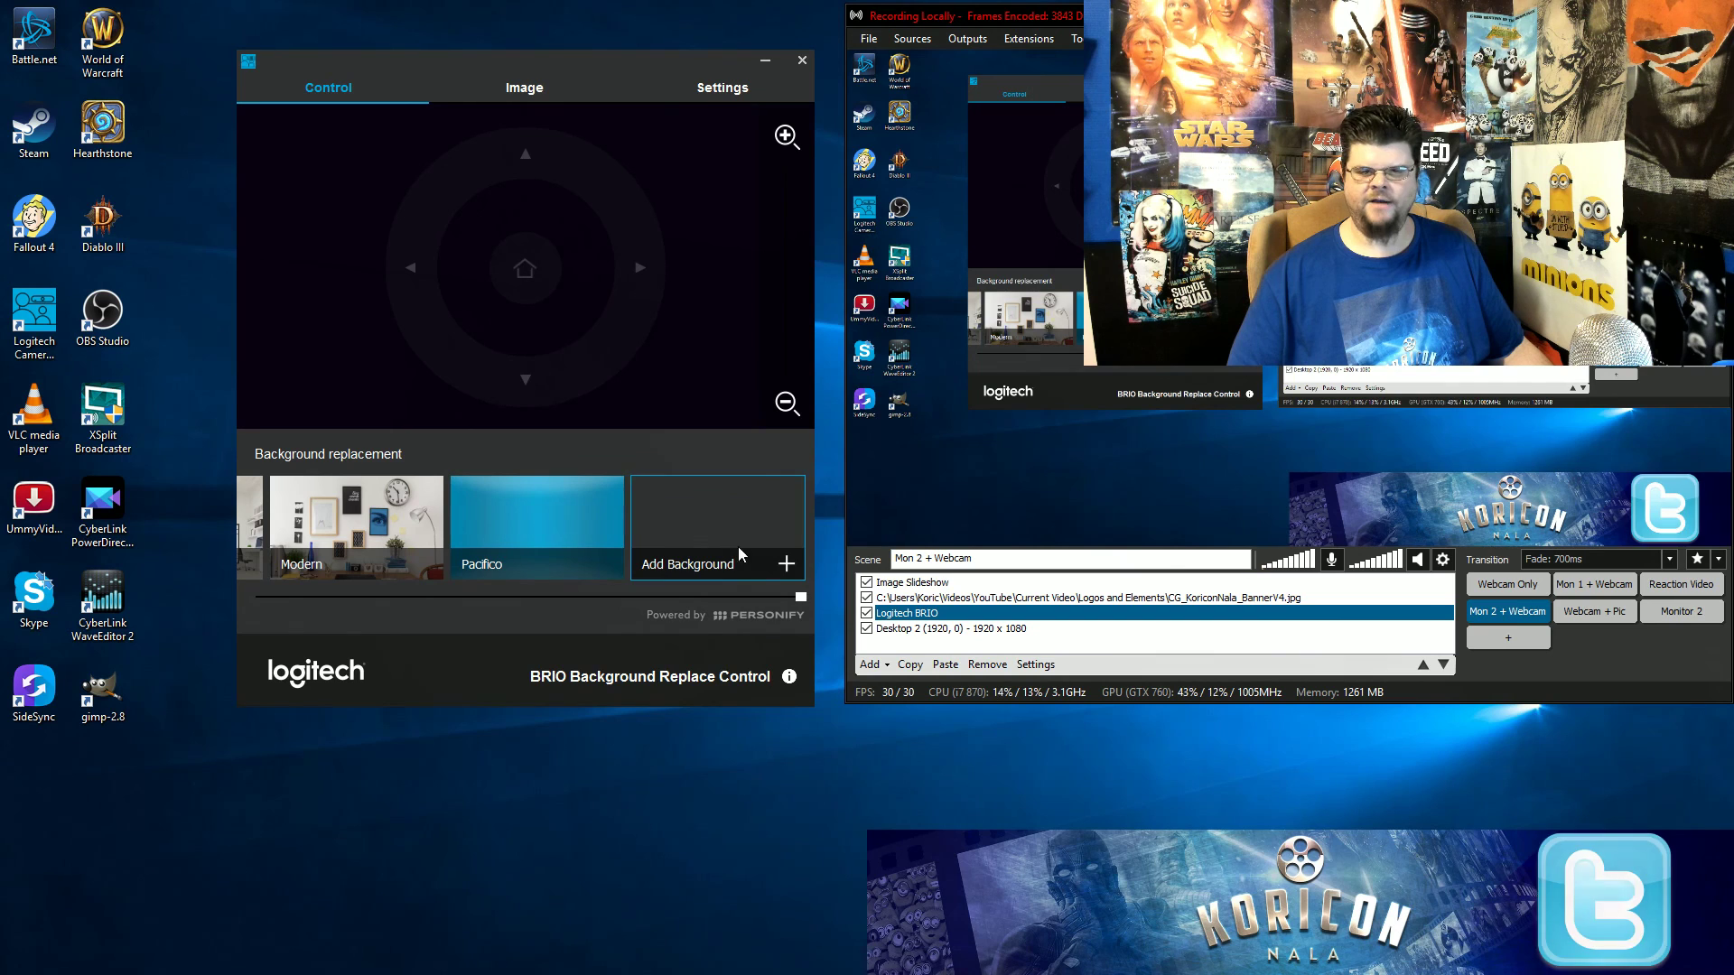
drag(800, 602, 242, 625)
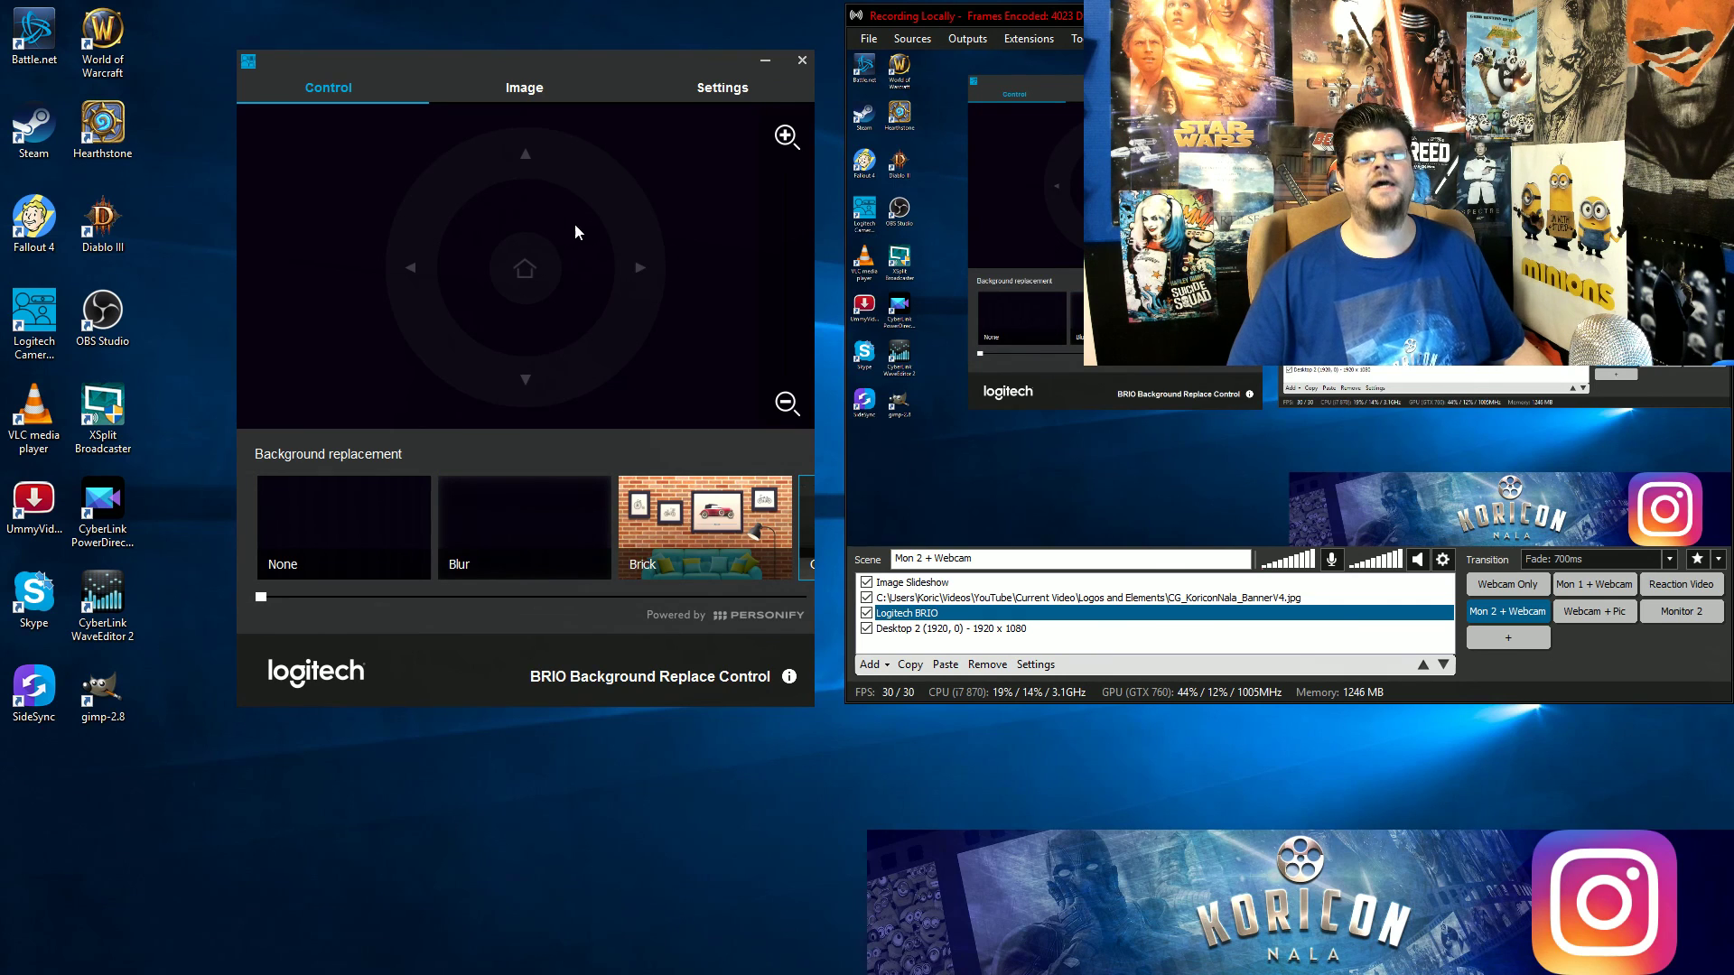
click(524, 88)
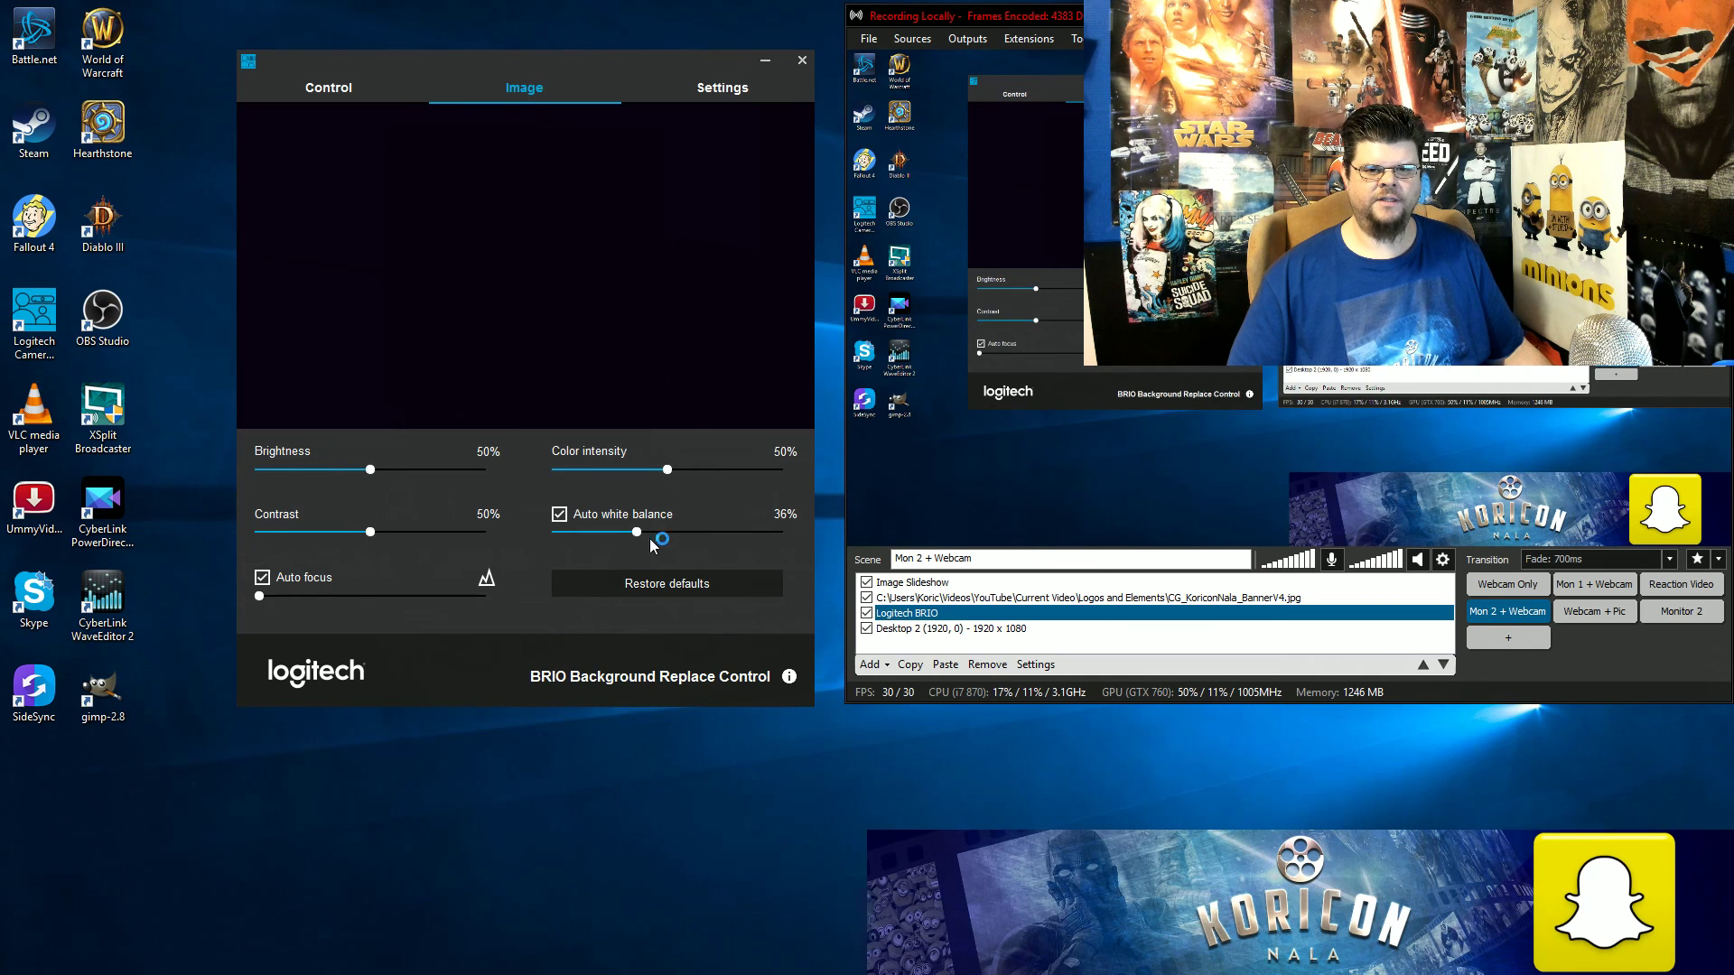
Set the BRIO's field of view to 78°, close the camera settings and switch to the Webcam Only scene.
click(723, 86)
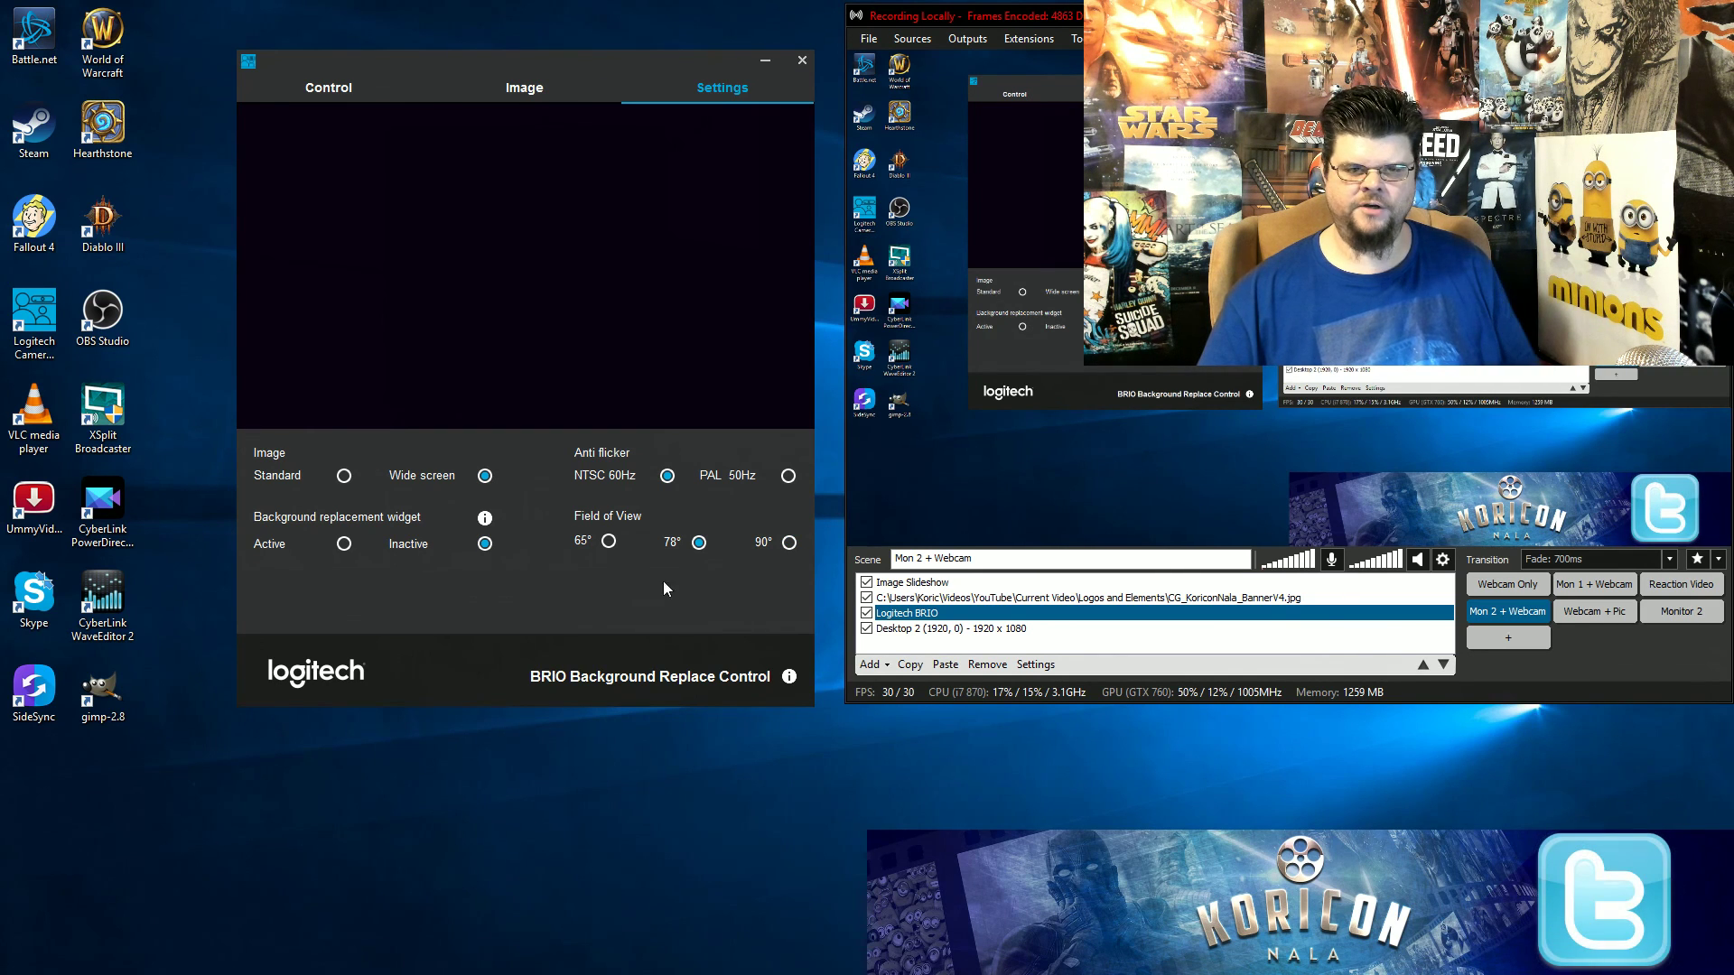
click(608, 542)
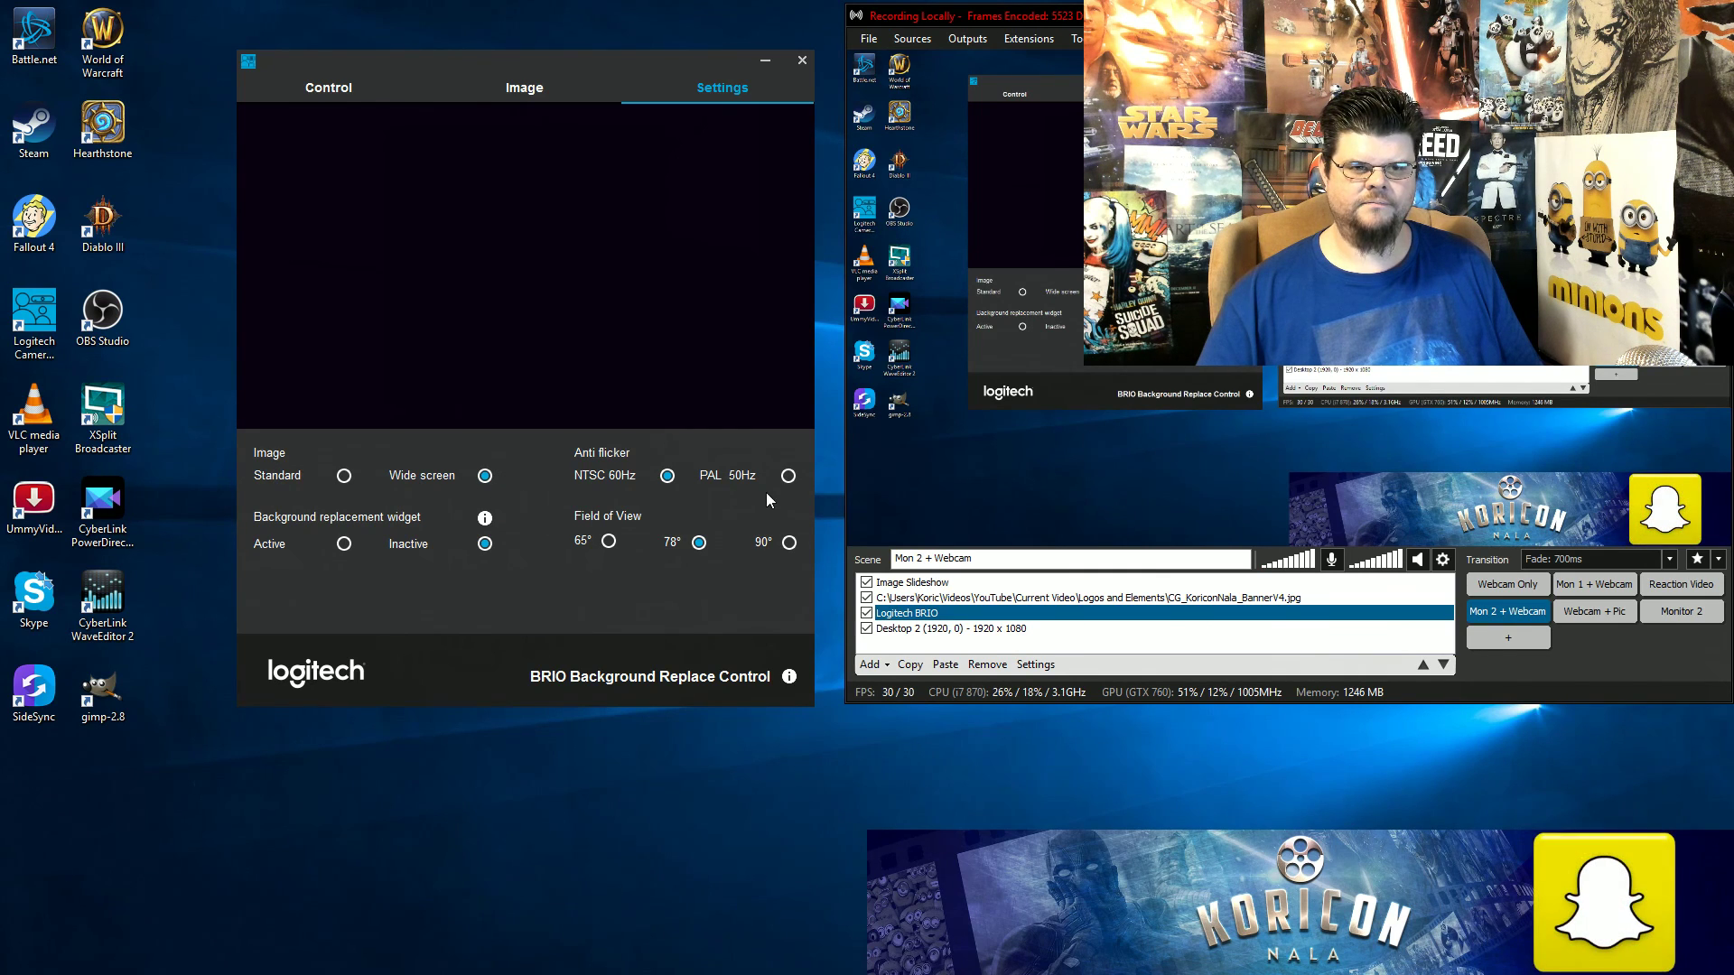
click(801, 62)
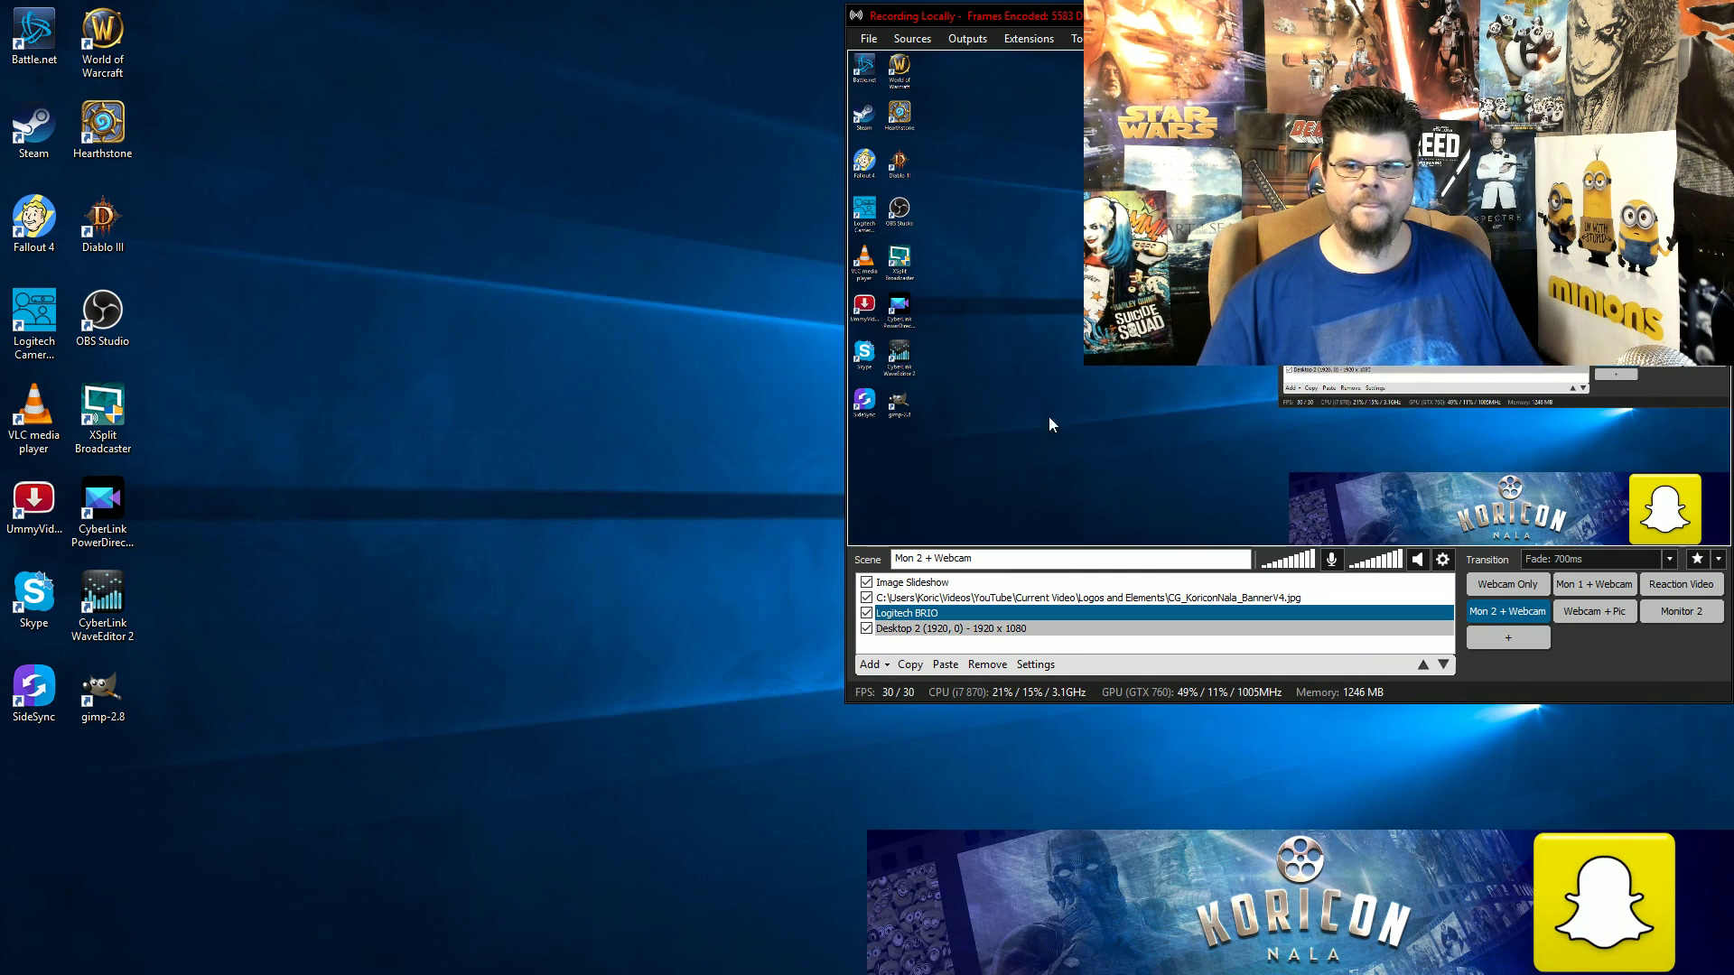
click(1507, 584)
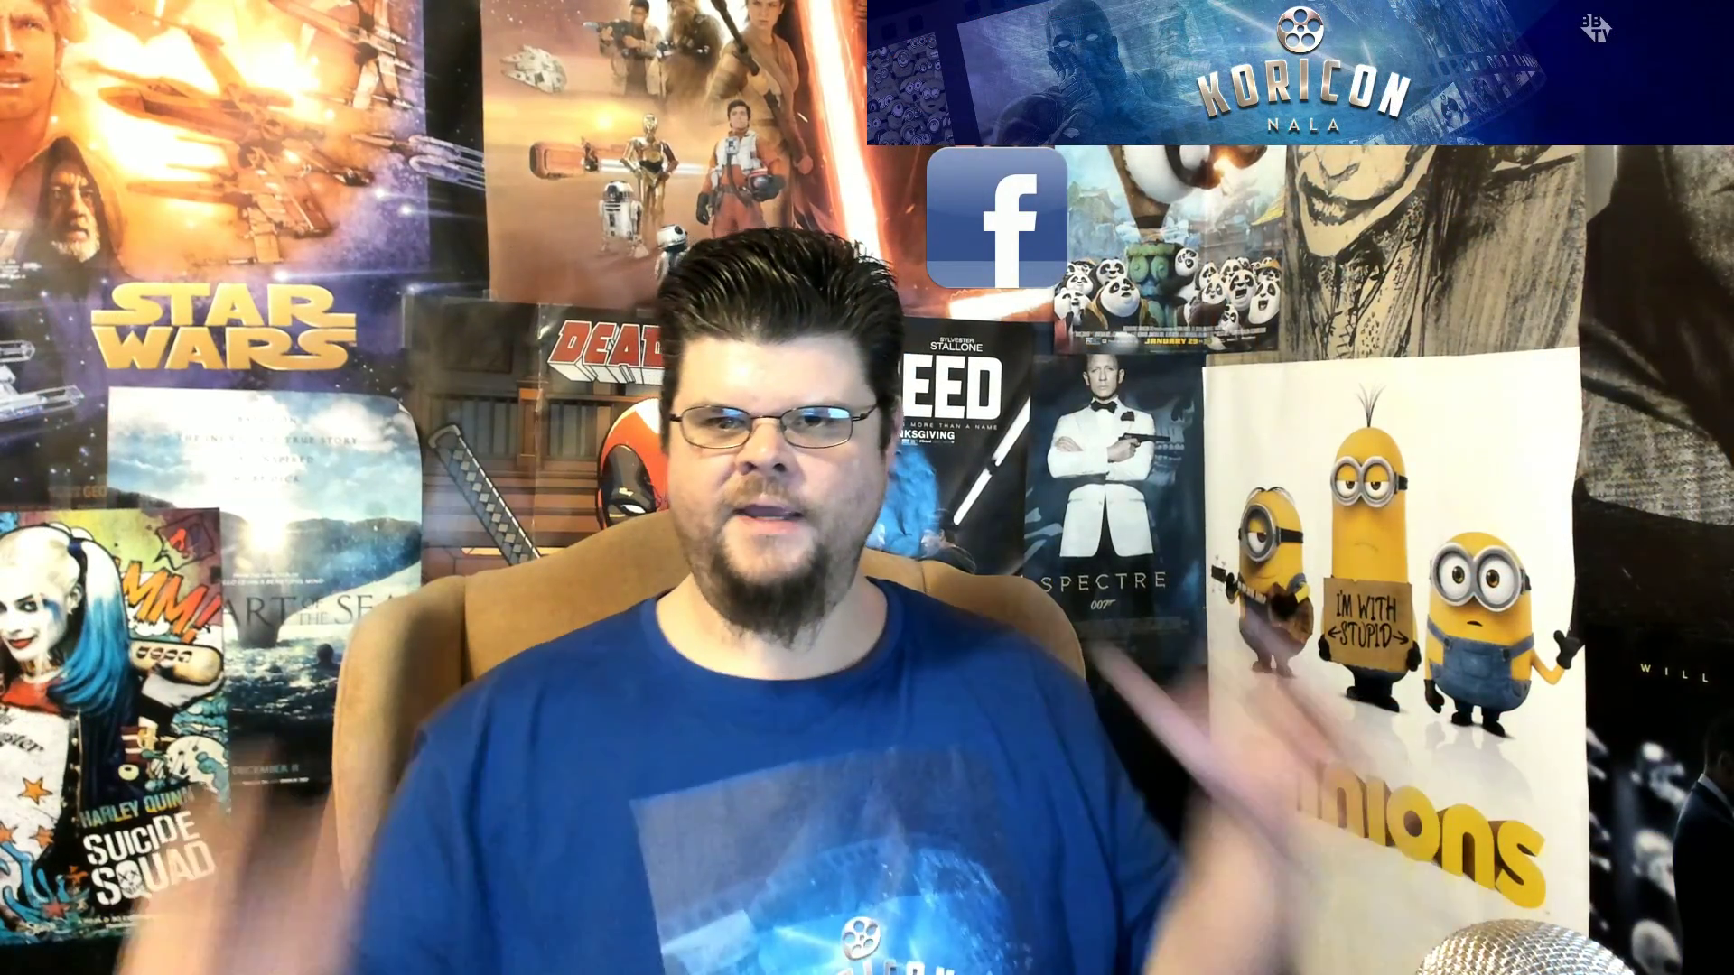